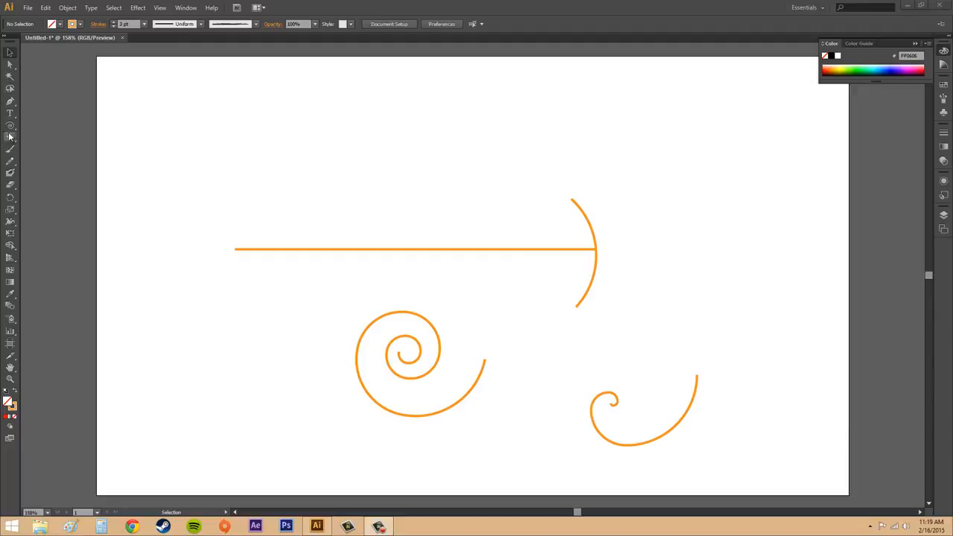
Draw three open arcs in the upper artboard with the Arc Tool, about 104 × 89 px, 55 × 88 px and 101 × 101 px.
{"action": "left_click_drag", "start_coordinate": [10, 125], "coordinate": [54, 136]}
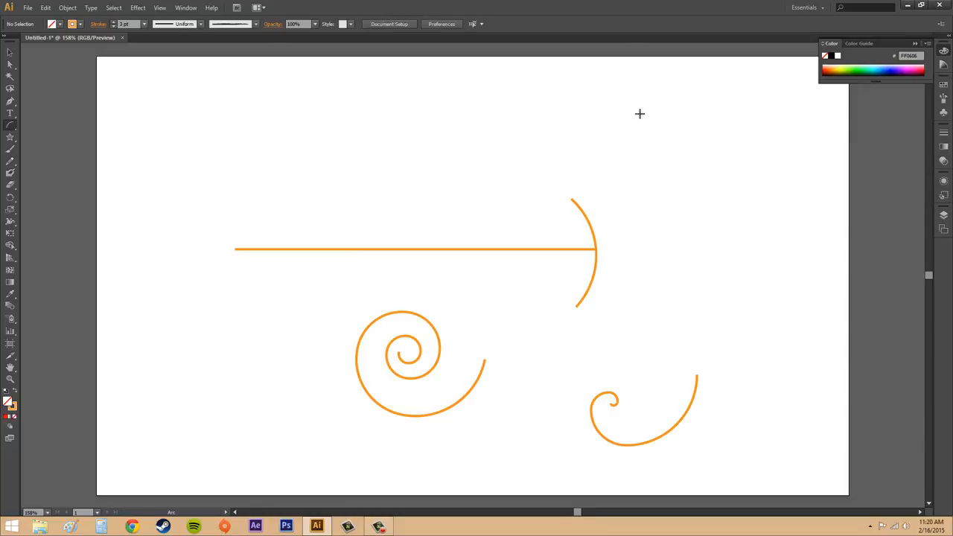
{"action": "left_click_drag", "start_coordinate": [639, 113], "coordinate": [720, 180]}
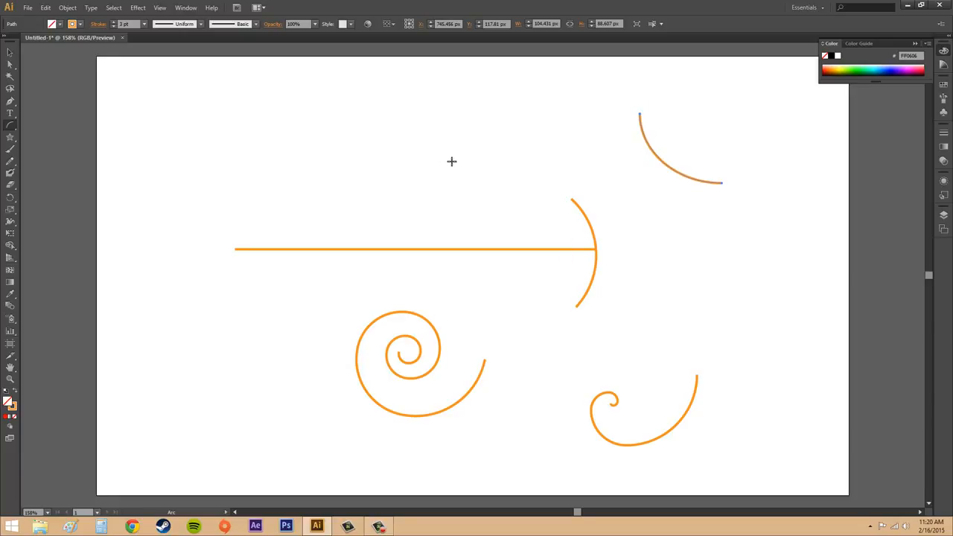
{"action": "left_click_drag", "start_coordinate": [461, 120], "coordinate": [504, 191]}
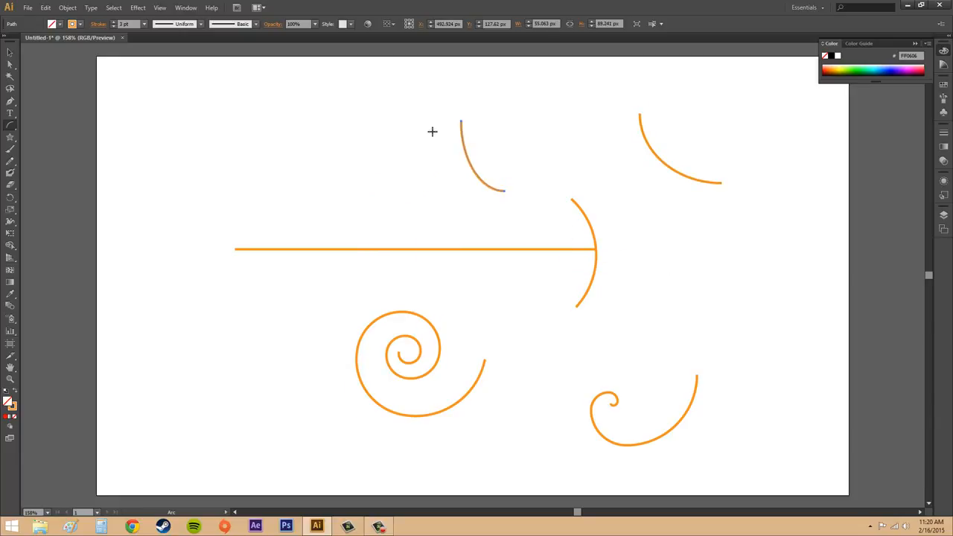
{"action": "left_click_drag", "start_coordinate": [326, 123], "coordinate": [432, 204]}
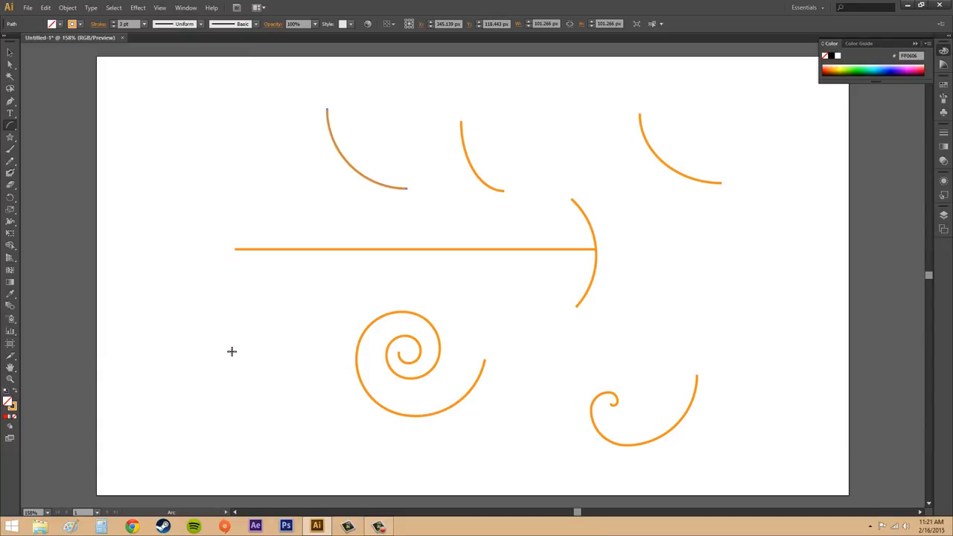
Start a numerically defined arc at the lower-left of the artboard, with X-axis and Y-axis lengths of 100 px.
{"action": "left_click", "coordinate": [233, 354]}
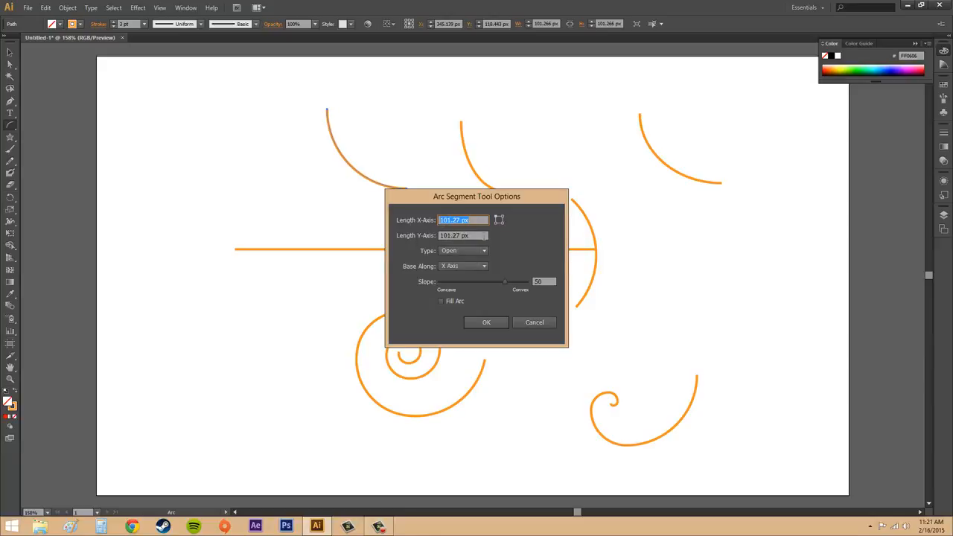
{"action": "key", "text": "Tab"}
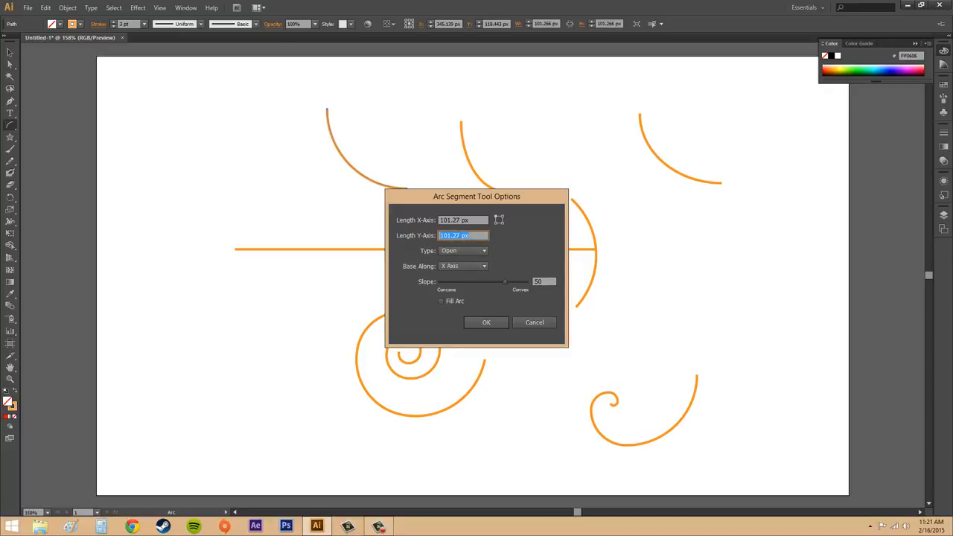
{"action": "left_click", "coordinate": [463, 234]}
{"action": "left_click_drag", "start_coordinate": [473, 220], "coordinate": [405, 211]}
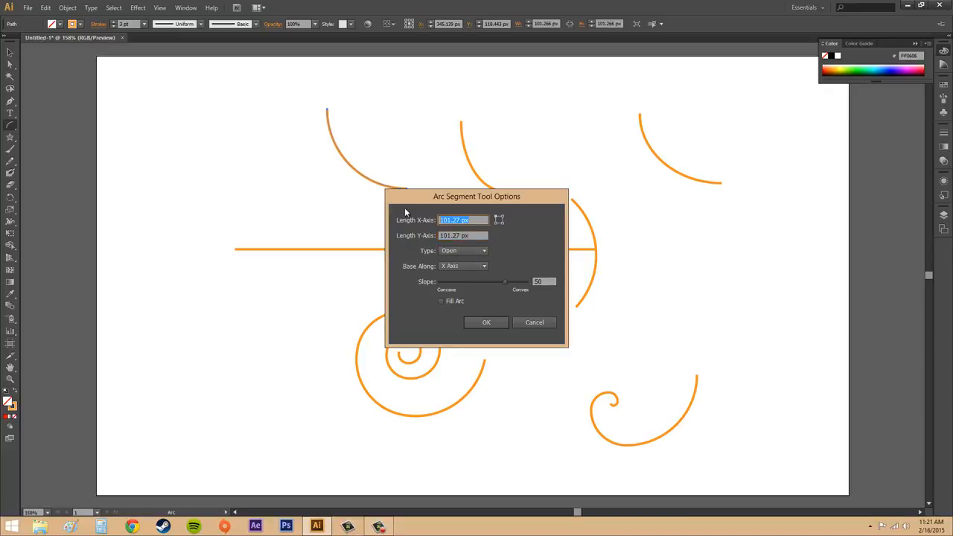
{"action": "type", "text": "1000"}
{"action": "key", "text": "Tab"}
{"action": "type", "text": "100"}
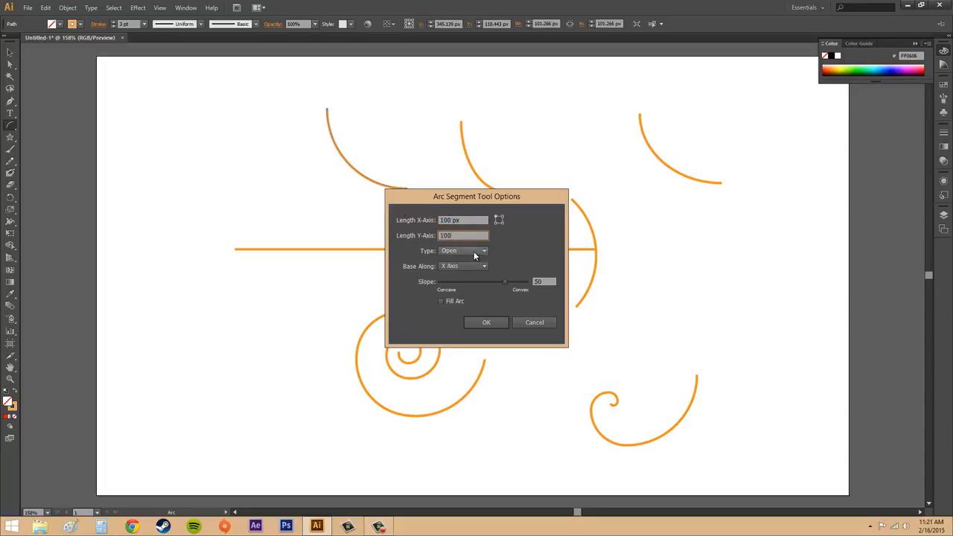
Make the arc Closed, based along the X Axis with a convex slope of 51, and create it.
{"action": "left_click", "coordinate": [469, 252]}
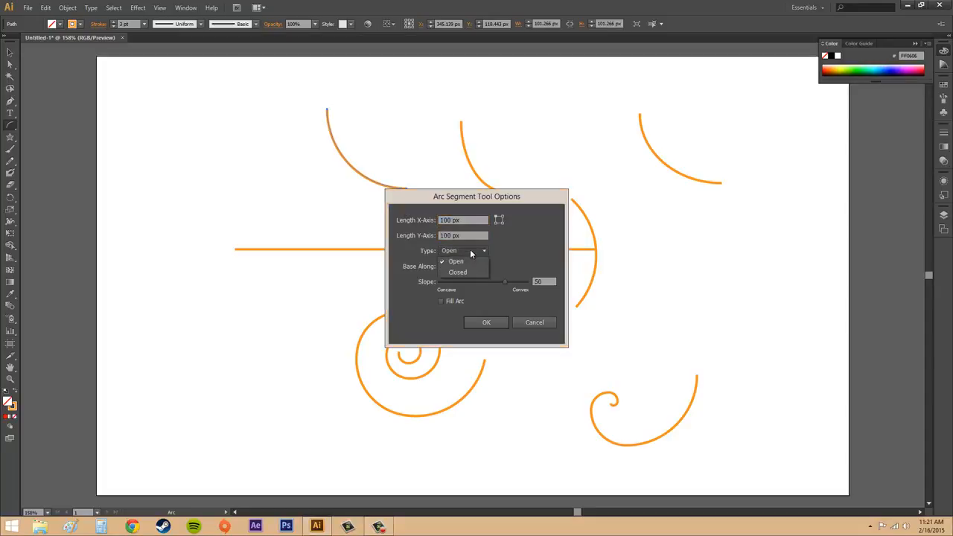
{"action": "left_click", "coordinate": [470, 251]}
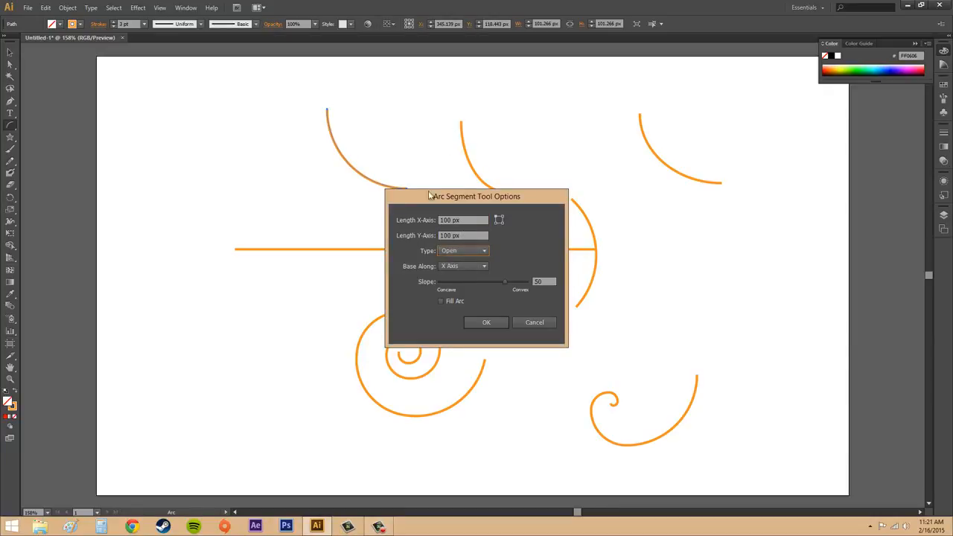
{"action": "left_click", "coordinate": [462, 253]}
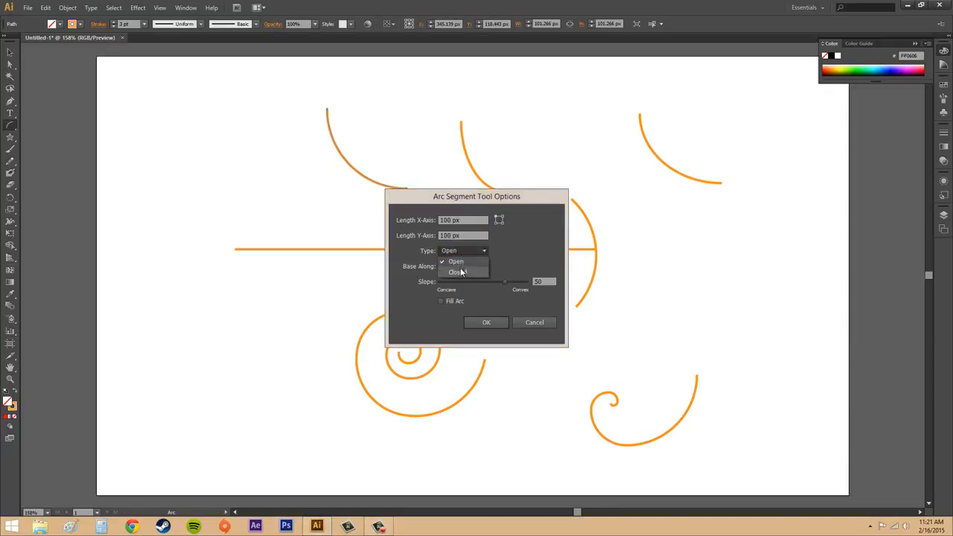
{"action": "left_click", "coordinate": [470, 272]}
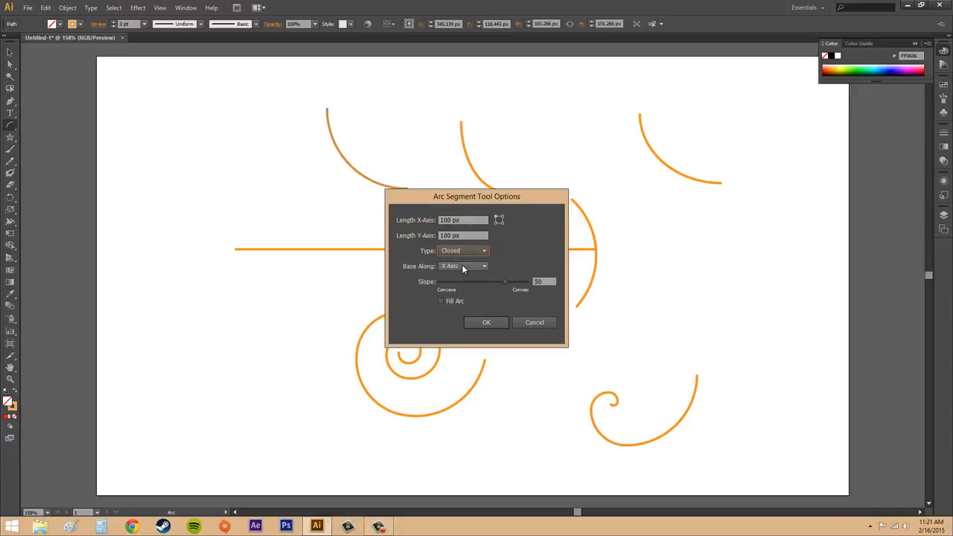
{"action": "left_click", "coordinate": [463, 267]}
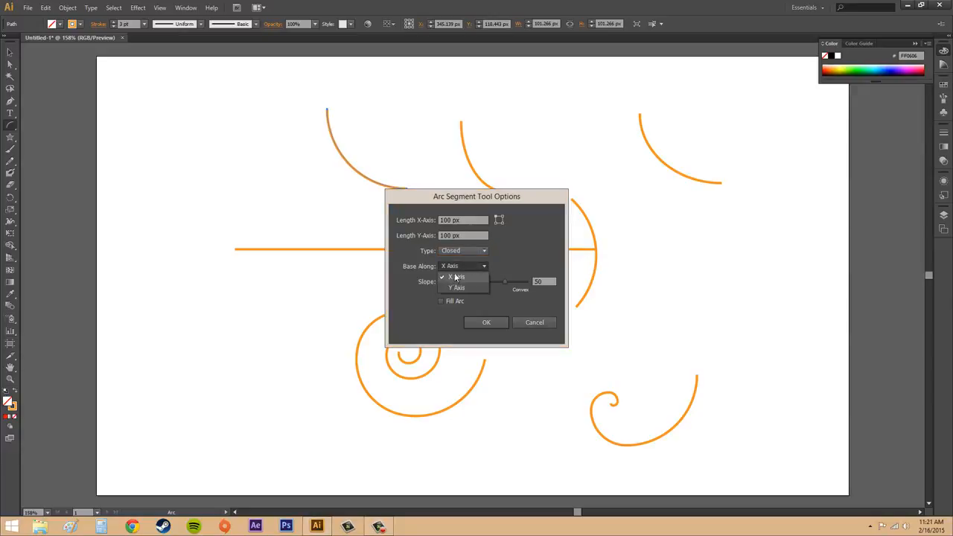
{"action": "left_click", "coordinate": [453, 277]}
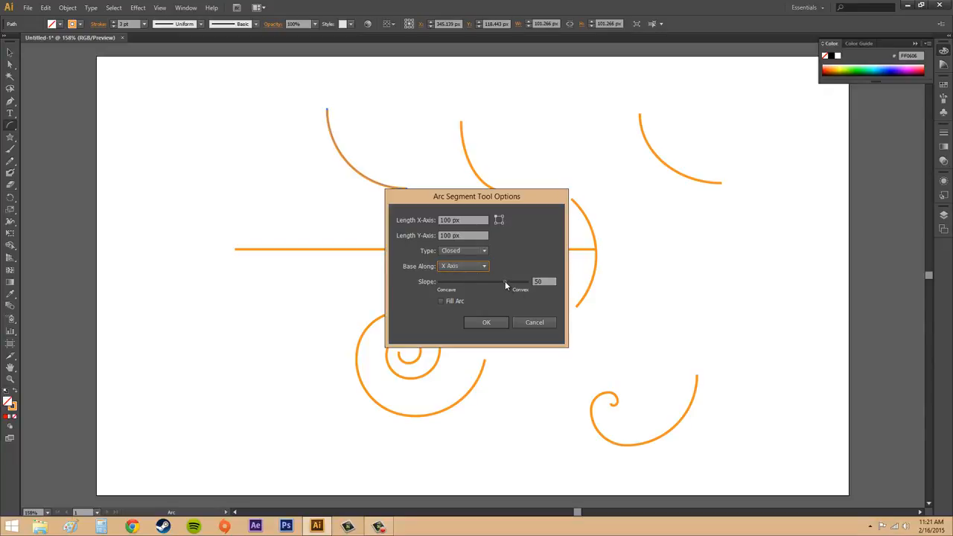
{"action": "mouse_move", "coordinate": [504, 282]}
{"action": "left_mouse_down"}
{"action": "mouse_move", "coordinate": [456, 282]}
{"action": "mouse_move", "coordinate": [505, 281]}
{"action": "left_mouse_up"}
{"action": "left_click", "coordinate": [485, 321]}
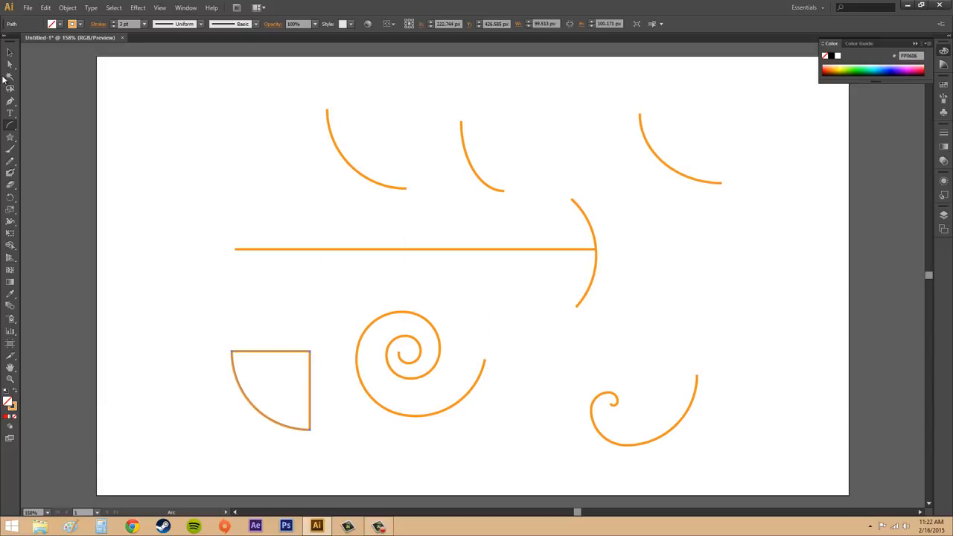
Move the closed quarter-circle arc farther away from the large spiral, slightly upward, and deselect it.
{"action": "left_click", "coordinate": [10, 52]}
{"action": "left_click", "coordinate": [257, 307]}
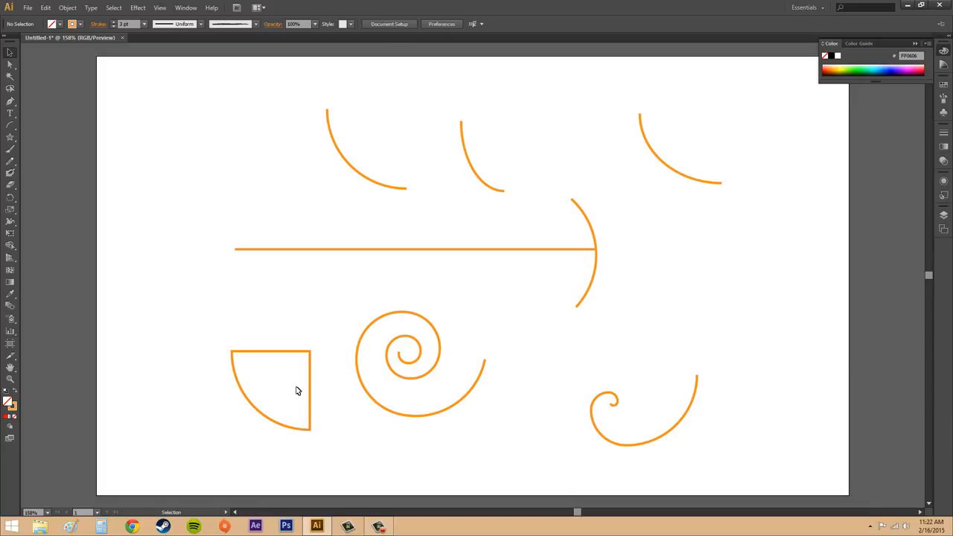
{"action": "left_click", "coordinate": [261, 416]}
{"action": "left_click_drag", "start_coordinate": [262, 415], "coordinate": [218, 408]}
{"action": "left_click", "coordinate": [305, 332]}
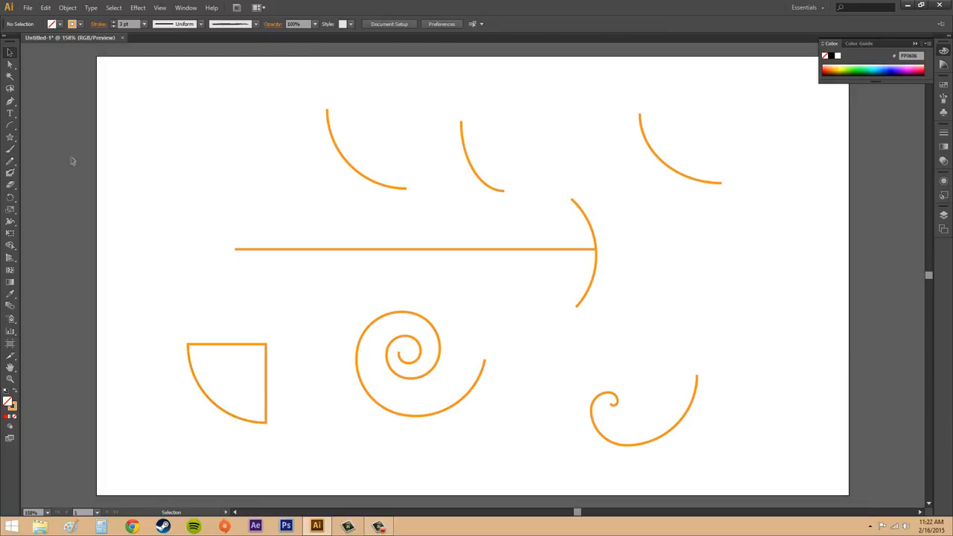
Create a closed 100 × 100 px arc based along the Y Axis, near the horizontal line's left end.
{"action": "left_click", "coordinate": [9, 125]}
{"action": "left_click", "coordinate": [204, 183]}
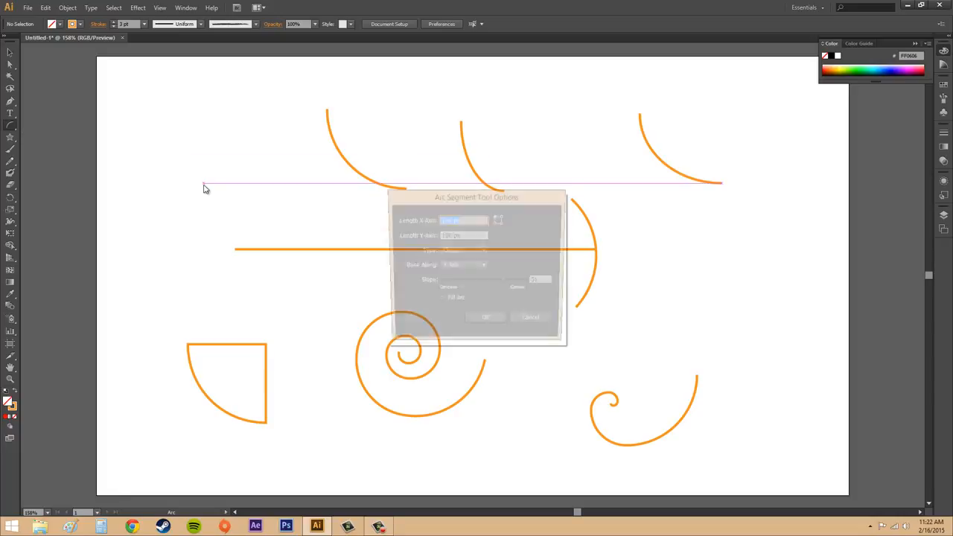
{"action": "left_click", "coordinate": [462, 251]}
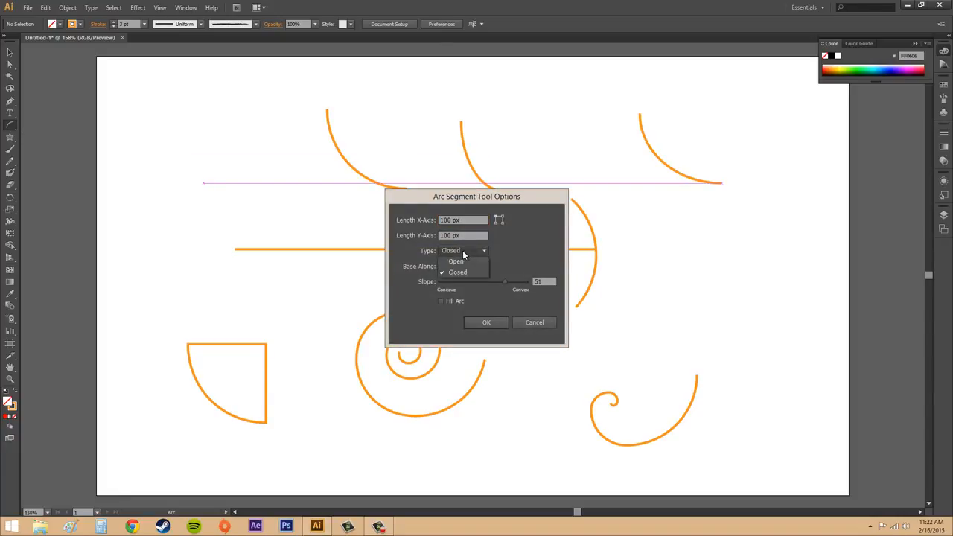
{"action": "left_click", "coordinate": [461, 267]}
{"action": "left_click", "coordinate": [460, 268]}
{"action": "left_click", "coordinate": [457, 289]}
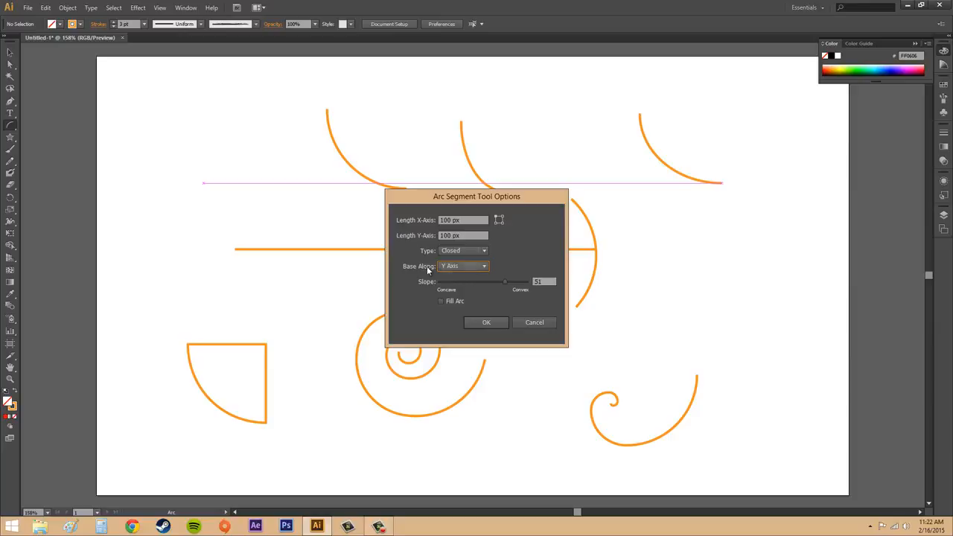
{"action": "left_click", "coordinate": [484, 323]}
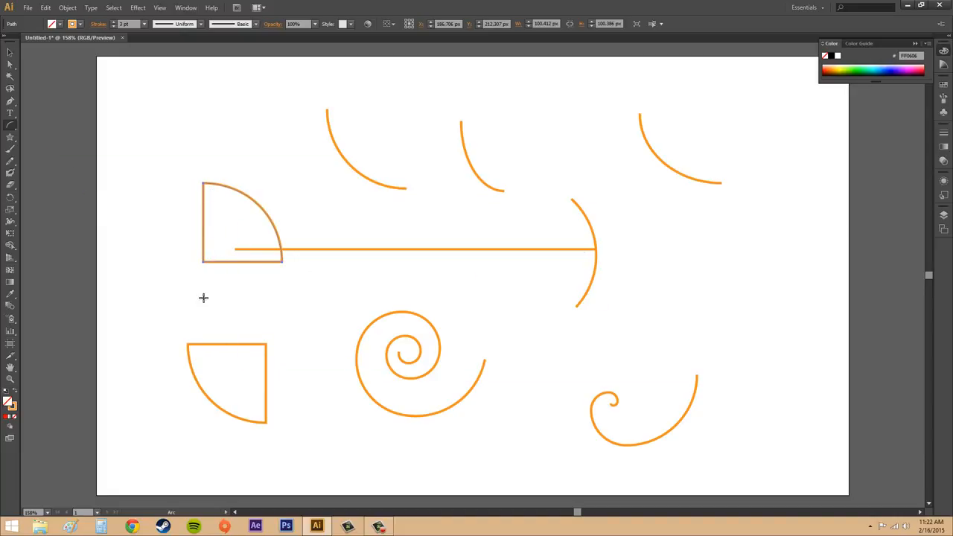
Create a closed arc above the small spiral, based along the X Axis with a concave slope of -50, and deselect it.
{"action": "left_click", "coordinate": [10, 129]}
{"action": "left_click", "coordinate": [696, 289]}
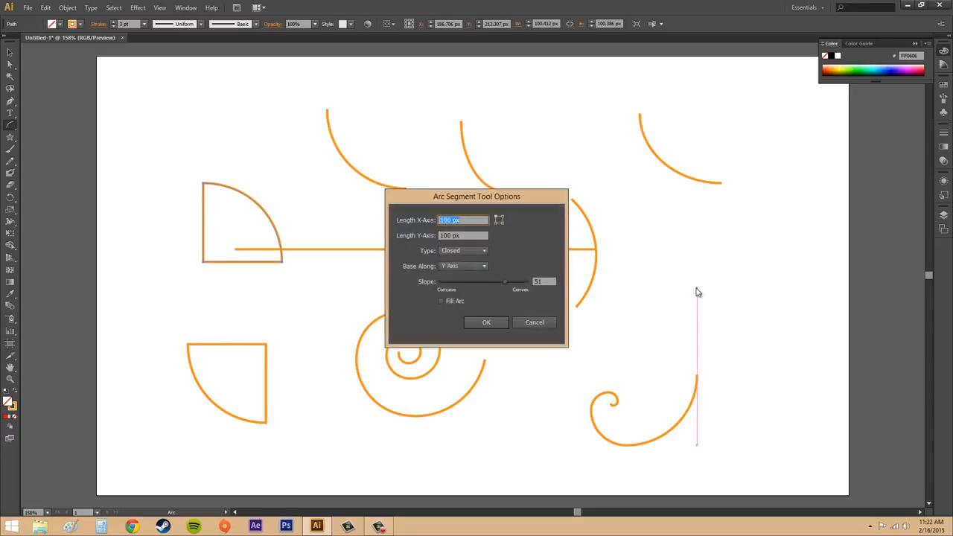
{"action": "left_click", "coordinate": [468, 265]}
{"action": "left_click", "coordinate": [467, 274]}
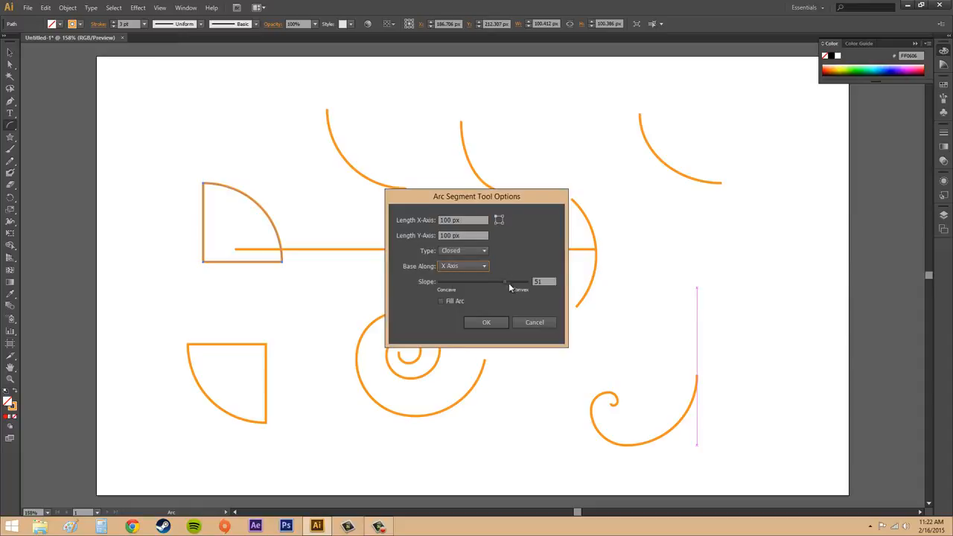
{"action": "left_click_drag", "start_coordinate": [505, 282], "coordinate": [461, 284]}
{"action": "left_click", "coordinate": [487, 322]}
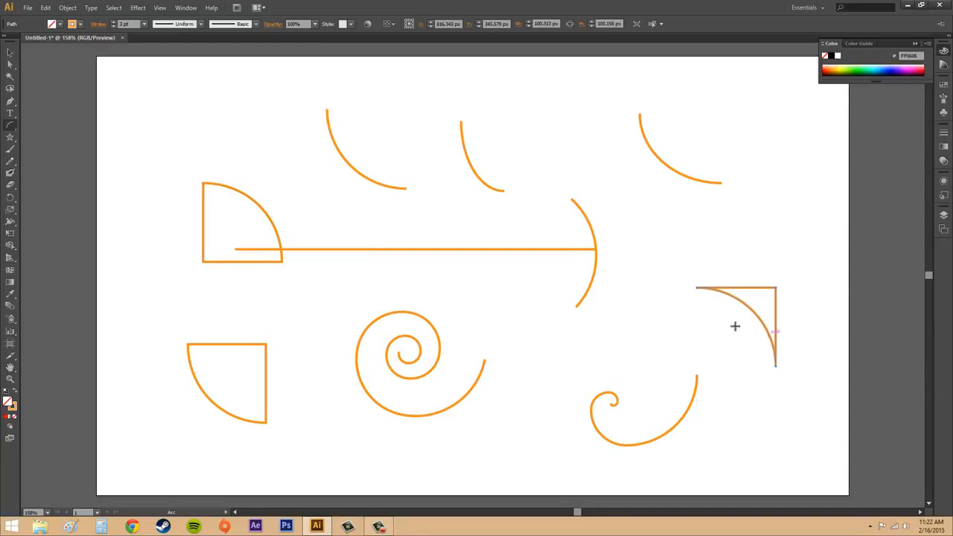
{"action": "left_click", "coordinate": [10, 52]}
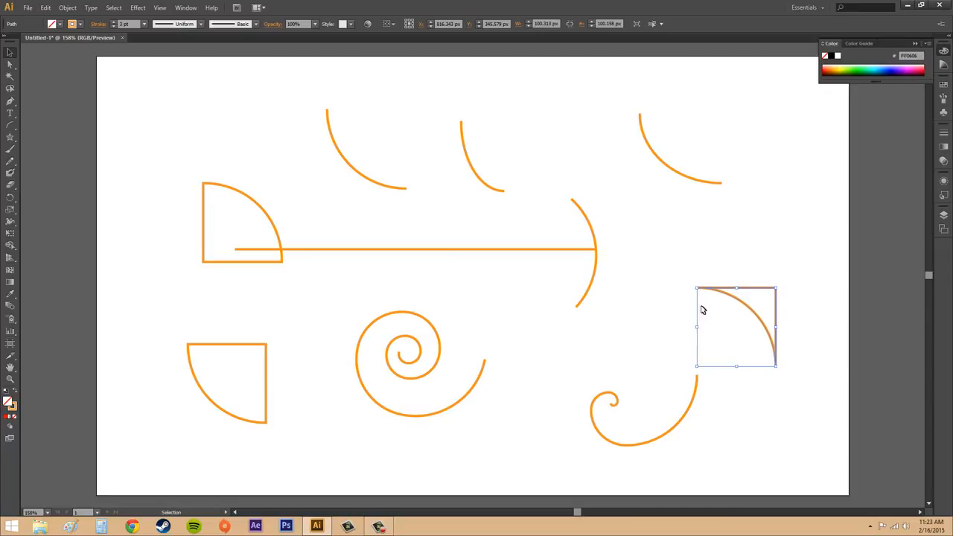
{"action": "left_click", "coordinate": [686, 242]}
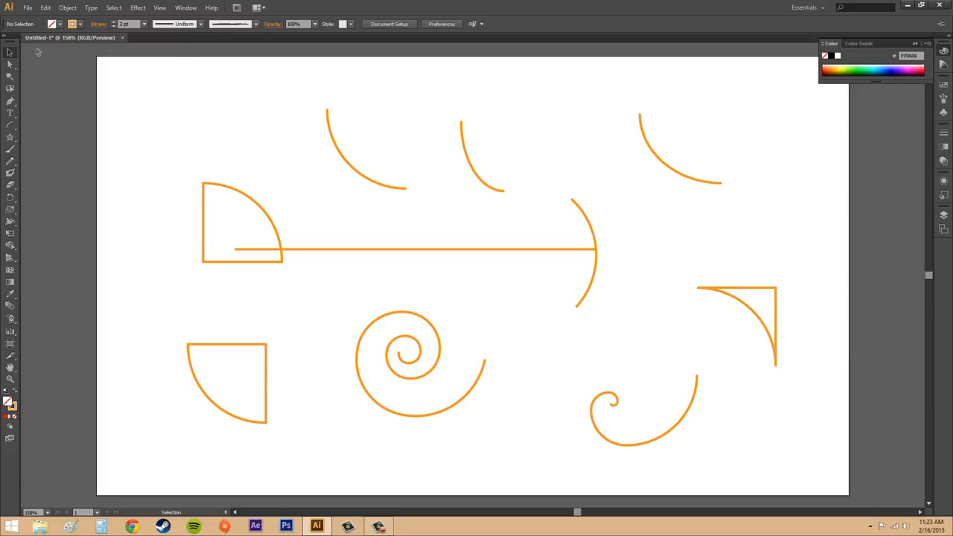
Set the fill color for new arcs to the dark blue swatch 1B1464.
{"action": "left_click", "coordinate": [11, 125]}
{"action": "left_click", "coordinate": [60, 24]}
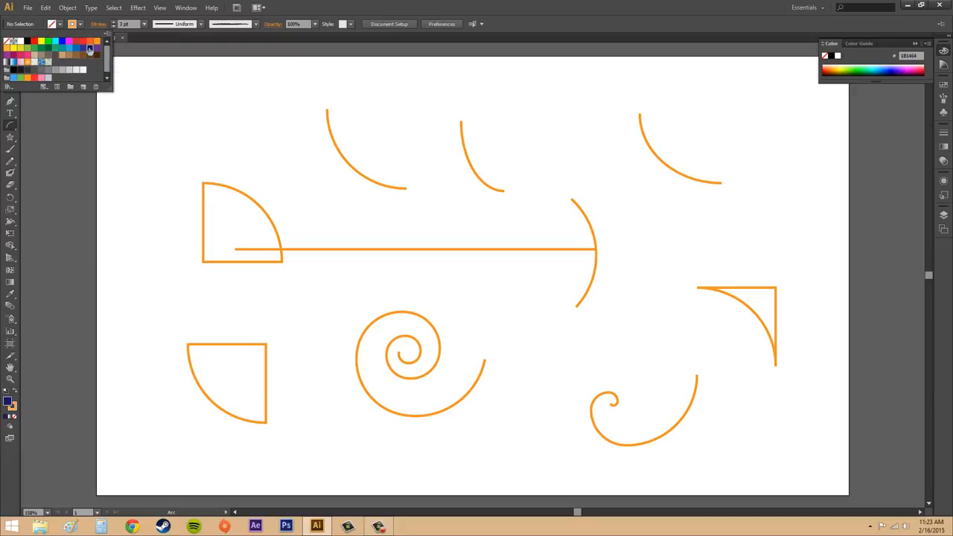
{"action": "left_click", "coordinate": [90, 48]}
{"action": "left_click", "coordinate": [60, 25]}
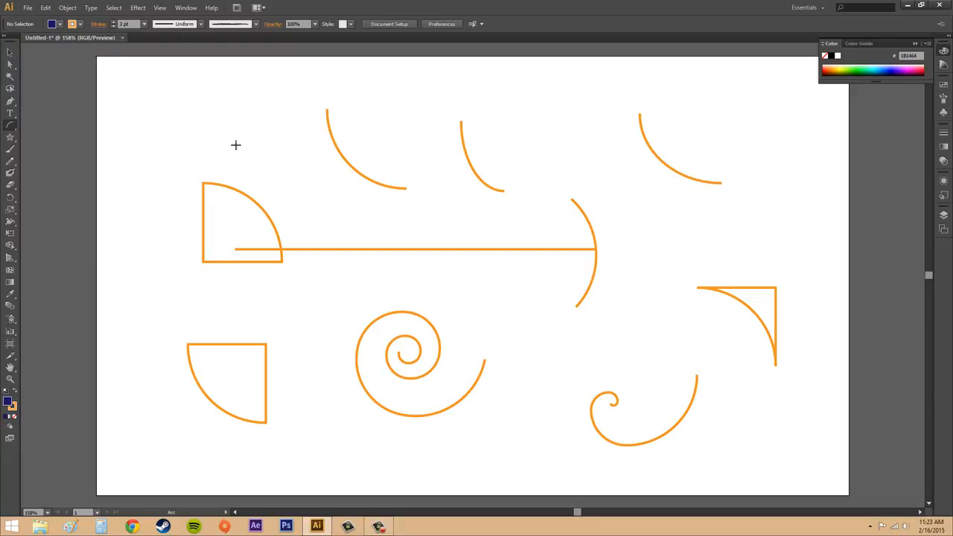
Create a closed 100 × 100 px arc in the artboard's upper left with Fill Arc enabled and a convex slope, and deselect it.
{"action": "left_click", "coordinate": [211, 122]}
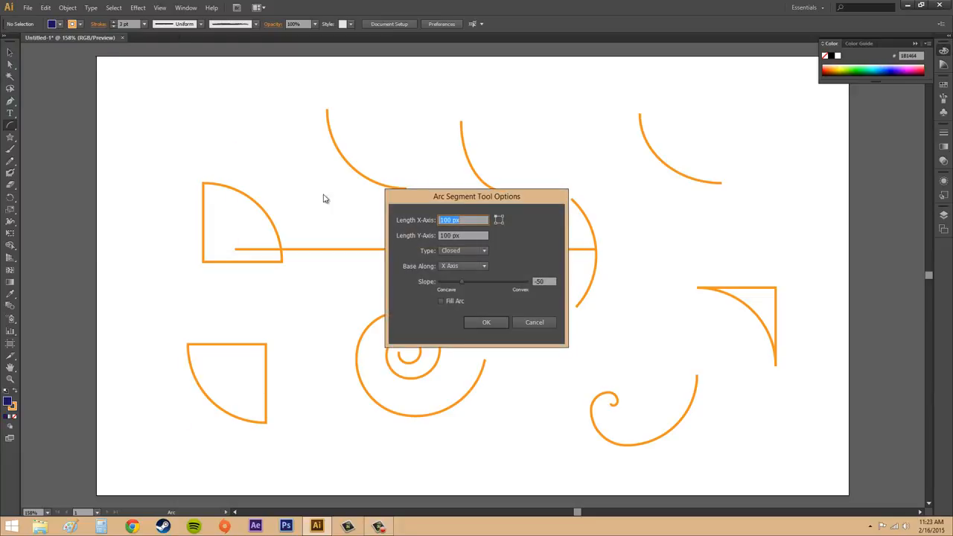
{"action": "left_click", "coordinate": [440, 301]}
{"action": "left_click_drag", "start_coordinate": [462, 282], "coordinate": [506, 282]}
{"action": "left_click", "coordinate": [485, 322]}
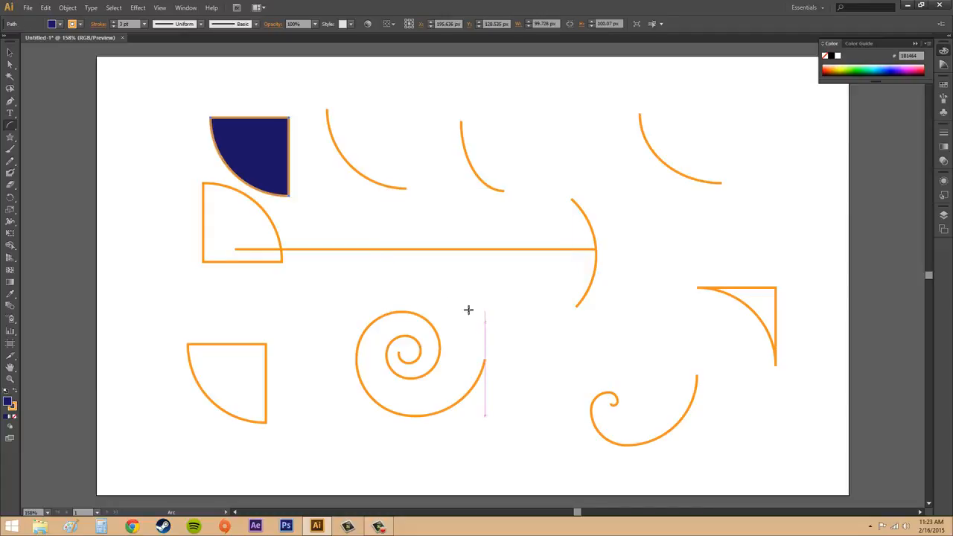
{"action": "left_click", "coordinate": [9, 52]}
{"action": "left_click", "coordinate": [136, 123]}
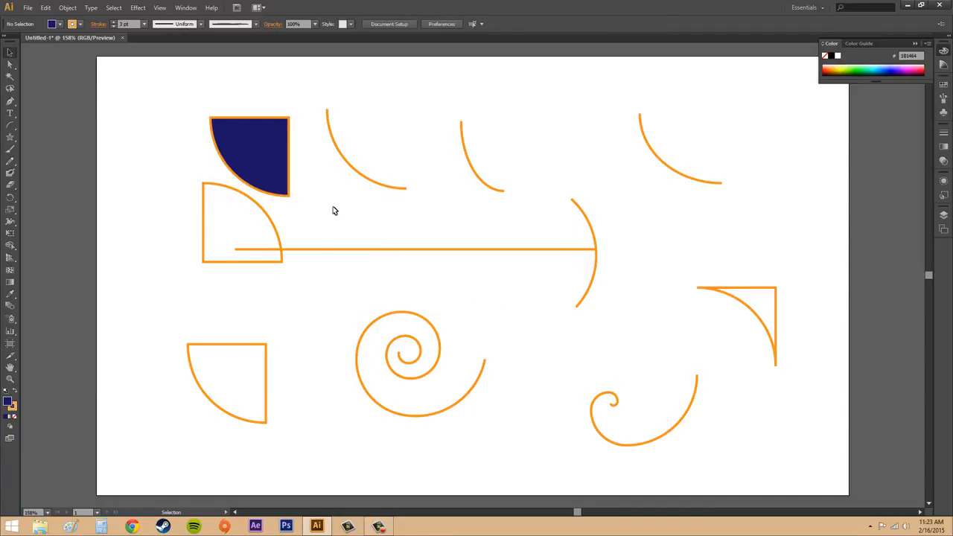
{"action": "left_click", "coordinate": [61, 25]}
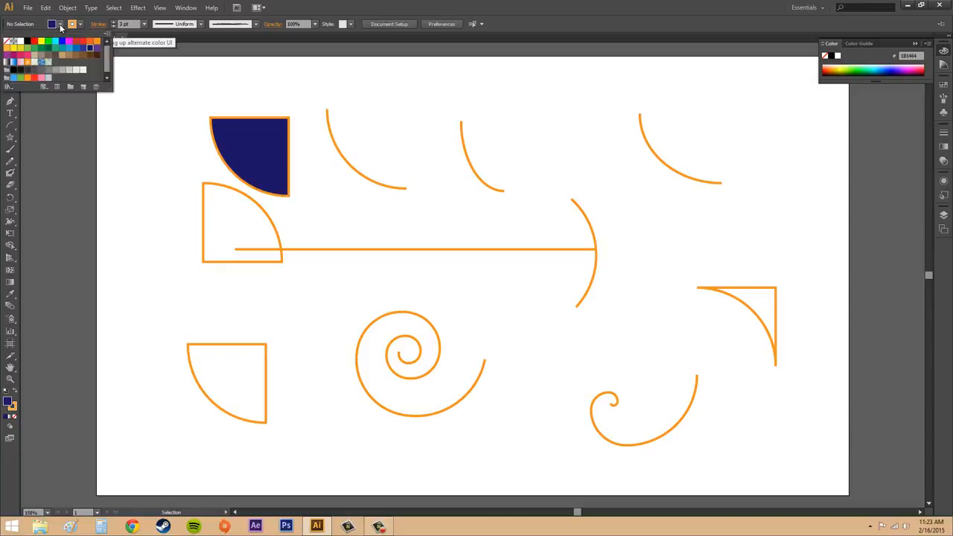
{"action": "left_click", "coordinate": [61, 25]}
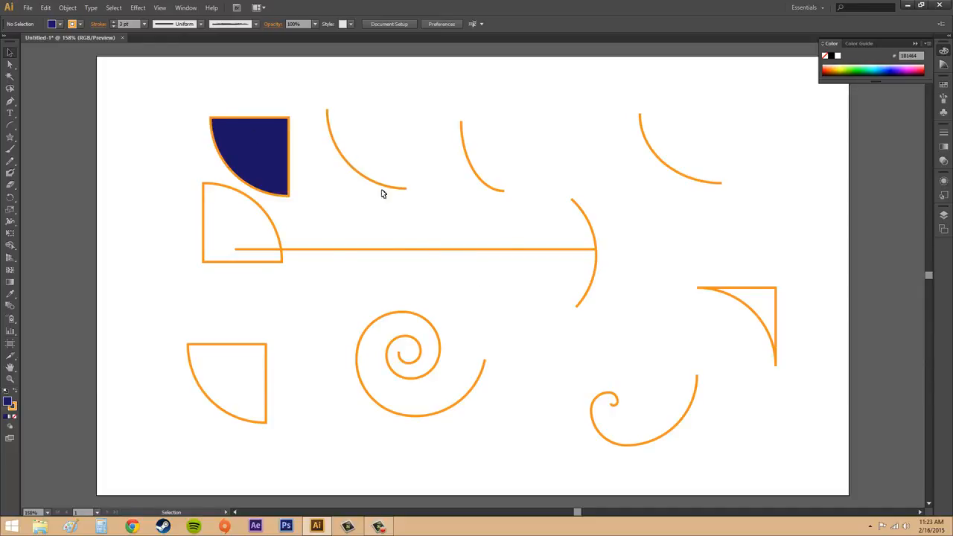
Select all the arcs, spirals and lines on the artboard and delete them.
{"action": "left_click_drag", "start_coordinate": [134, 76], "coordinate": [819, 463]}
{"action": "key", "text": "Delete"}
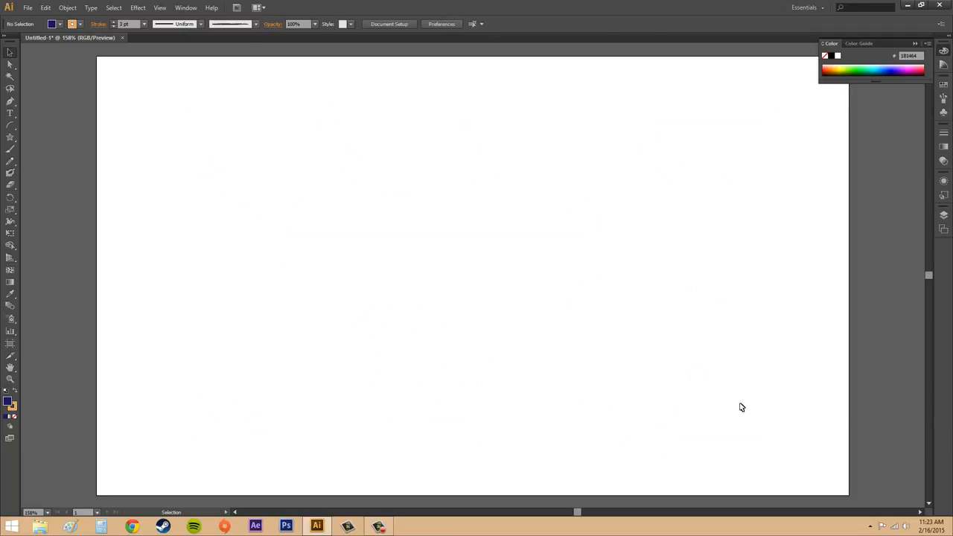
Draw two freehand spirals with the Spiral tool, about 229 × 228 px in the upper middle and about 196 × 157 px at the artboard's right.
{"action": "left_click", "coordinate": [10, 128]}
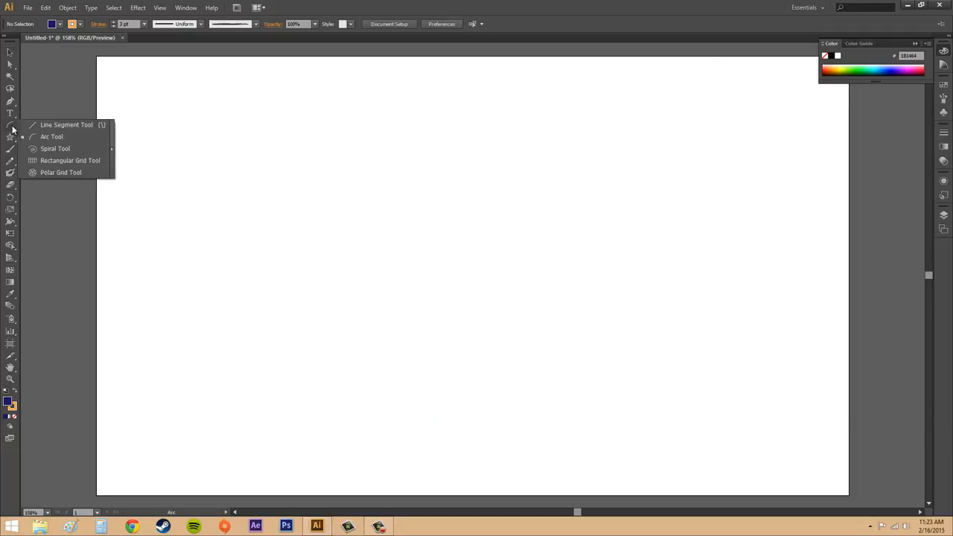
{"action": "left_click", "coordinate": [56, 149]}
{"action": "left_click_drag", "start_coordinate": [398, 178], "coordinate": [472, 260]}
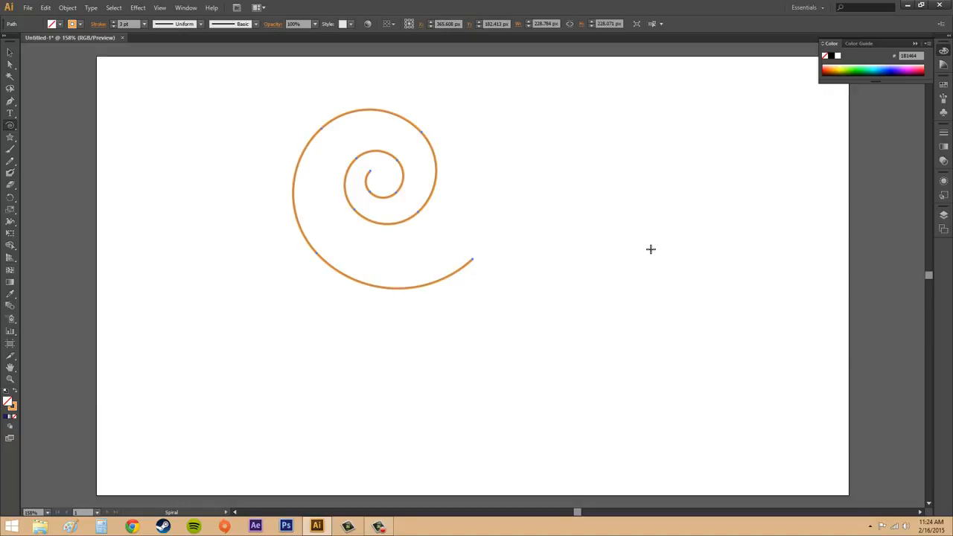
{"action": "left_click_drag", "start_coordinate": [653, 250], "coordinate": [566, 227]}
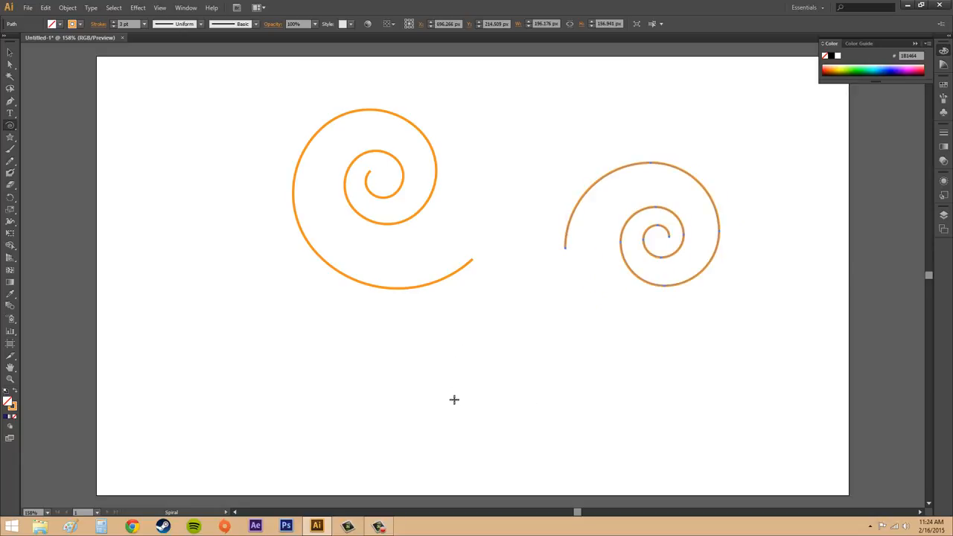
Create two 10-segment spirals with a 108.9868 px radius along the artboard's lower part, the first with 80% decay and the second with 50%.
{"action": "left_click", "coordinate": [272, 363]}
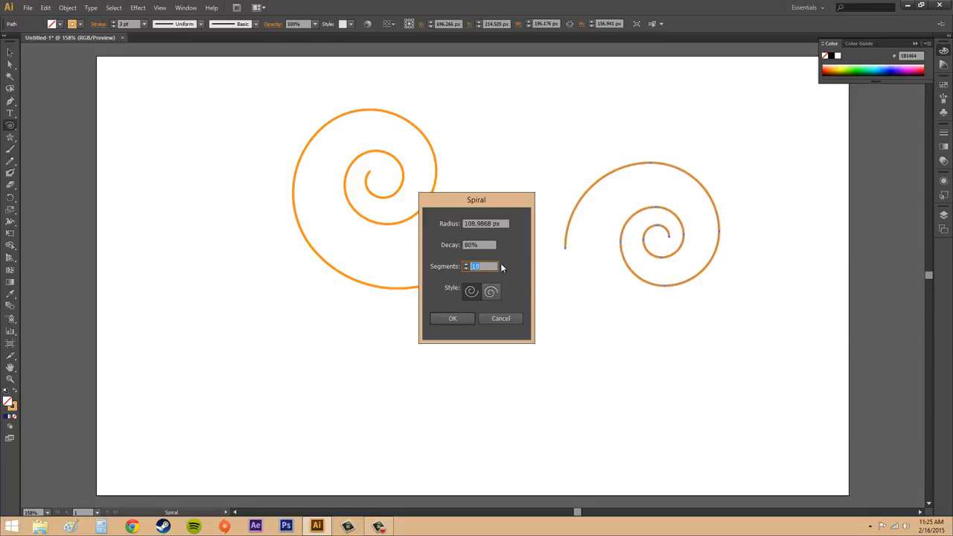
{"action": "left_click", "coordinate": [451, 318]}
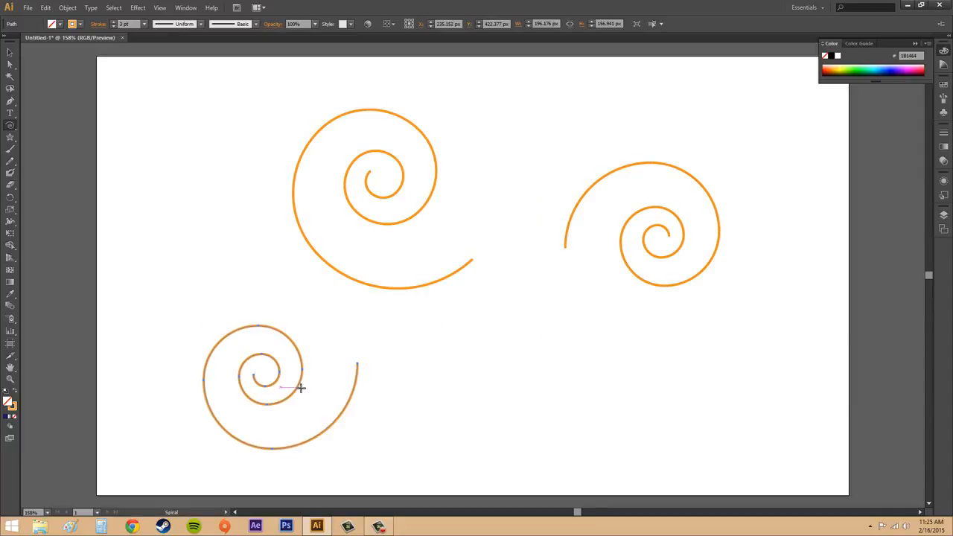
{"action": "left_click", "coordinate": [476, 385]}
{"action": "left_click", "coordinate": [480, 246]}
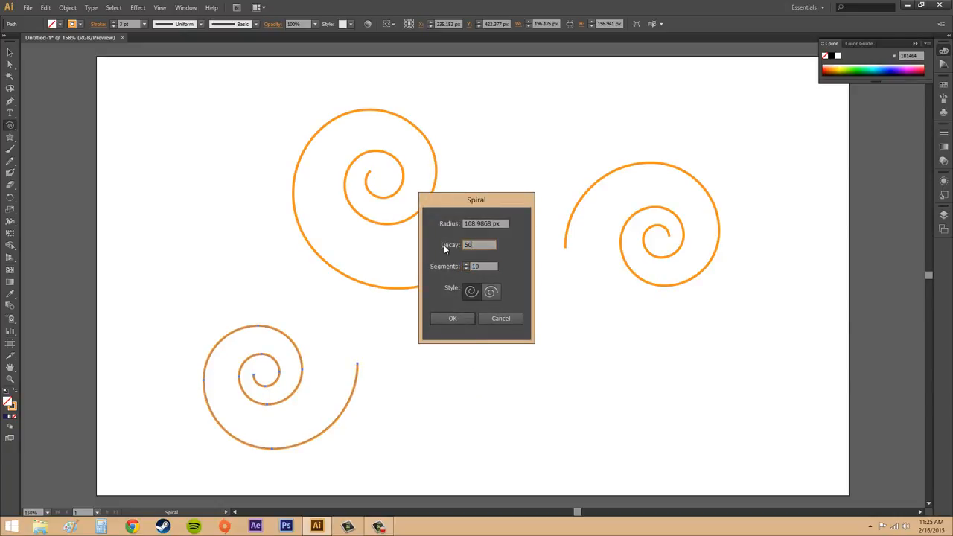
{"action": "left_click", "coordinate": [447, 319]}
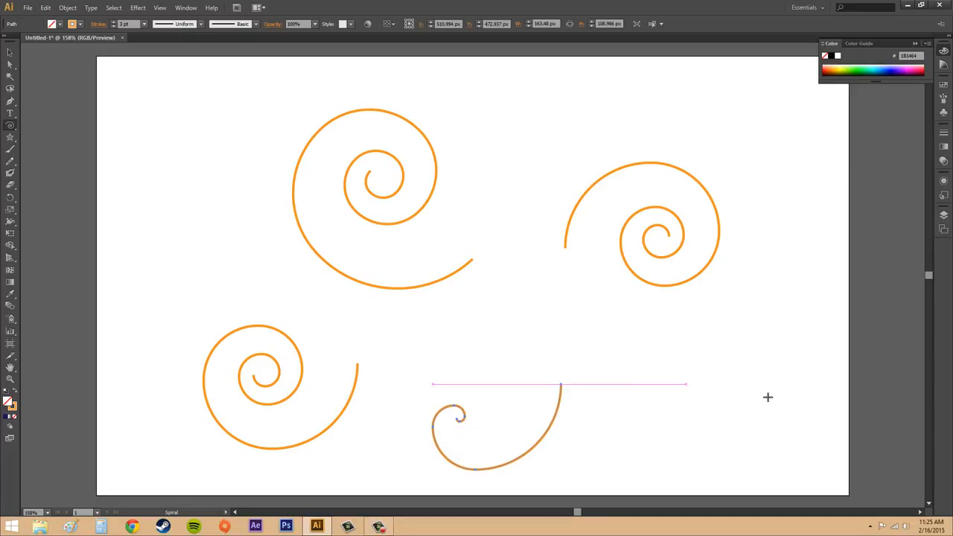
Create a 5-segment spiral with a 108.9868 px radius and 80% decay in the artboard's lower right.
{"action": "left_click", "coordinate": [655, 387]}
{"action": "left_click", "coordinate": [484, 266]}
{"action": "left_click", "coordinate": [455, 245]}
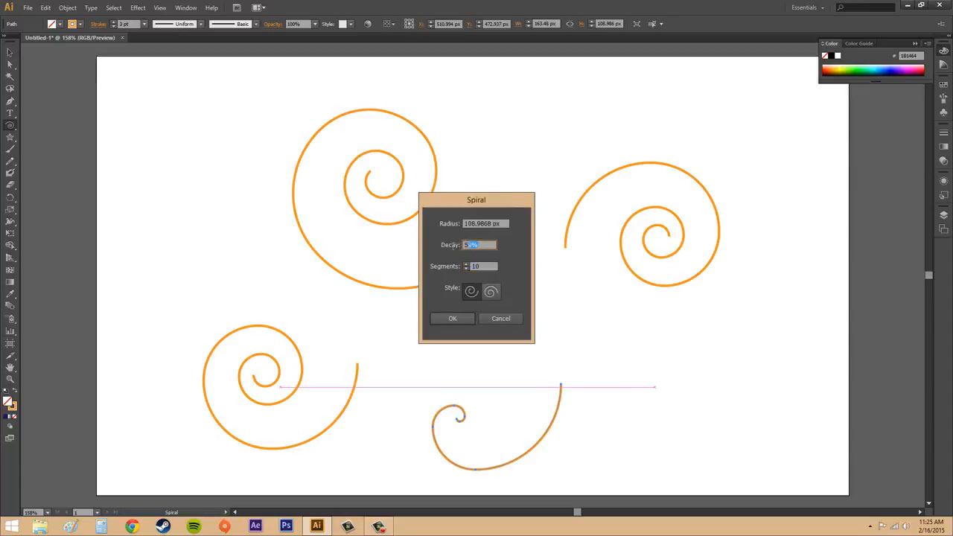
{"action": "type", "text": "80"}
{"action": "left_click", "coordinate": [452, 318]}
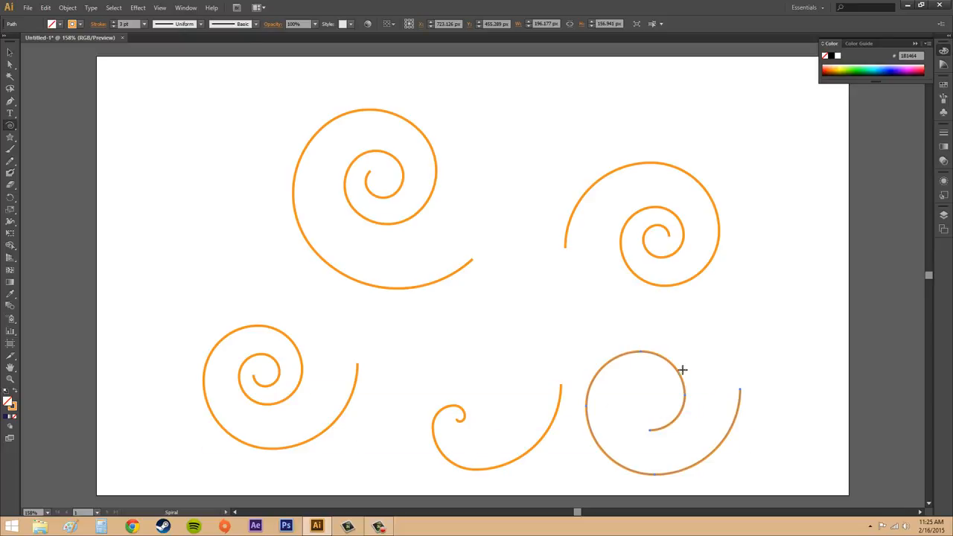
Create a 5-segment spiral with a 108.9868 px radius and 50% decay in the artboard's upper left.
{"action": "left_click", "coordinate": [178, 187]}
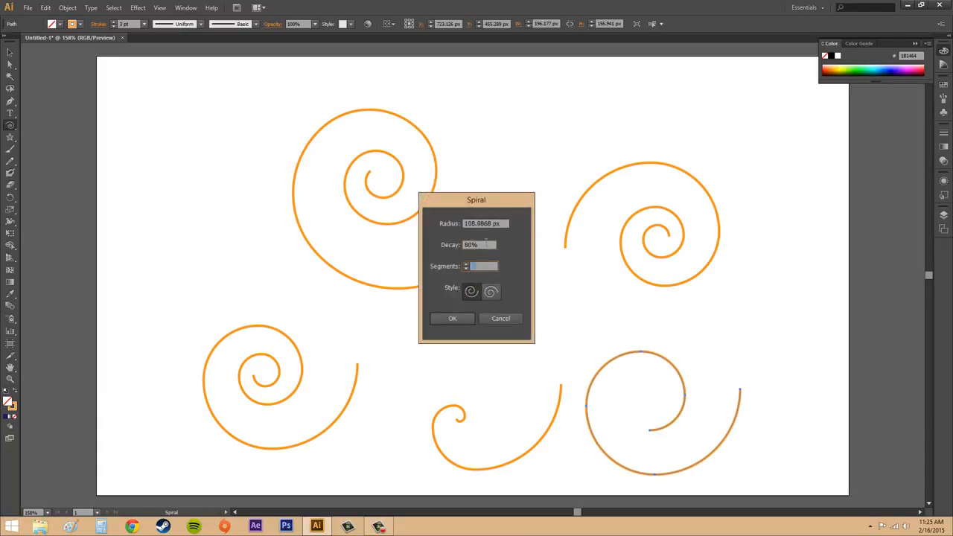
{"action": "left_click", "coordinate": [485, 244]}
{"action": "left_click", "coordinate": [453, 318]}
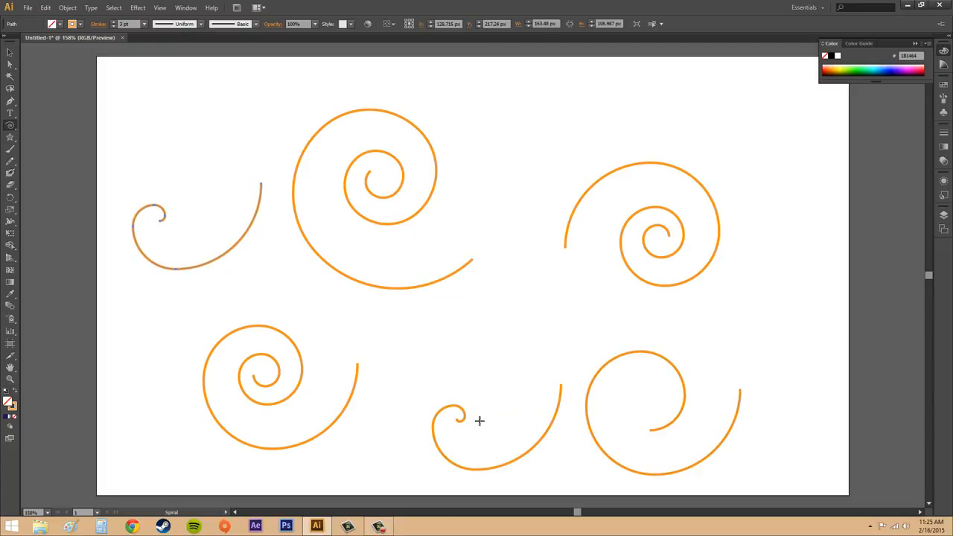
Compare the 10-segment and 5-segment spirals with 50% decay by selecting each in turn.
{"action": "left_click", "coordinate": [10, 52]}
{"action": "left_click", "coordinate": [436, 412]}
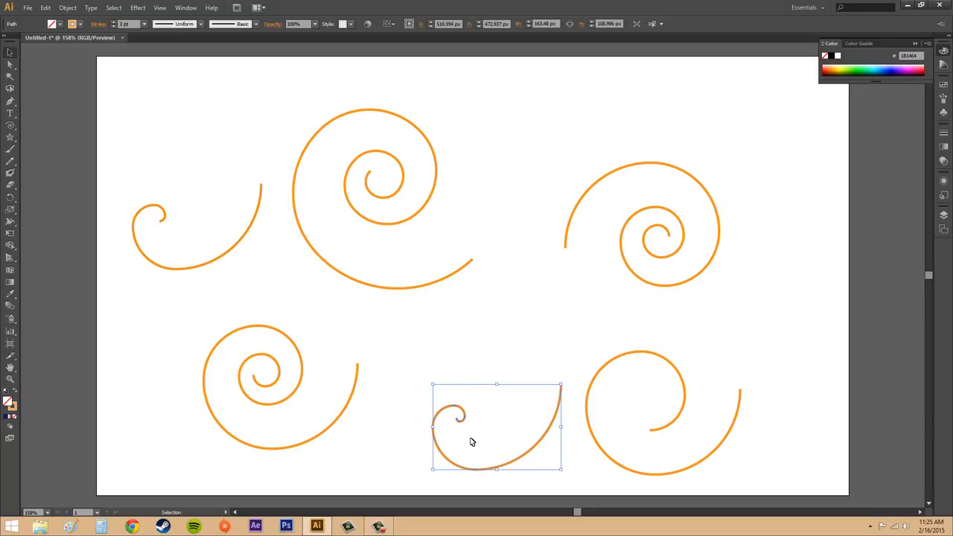
{"action": "left_click", "coordinate": [230, 256]}
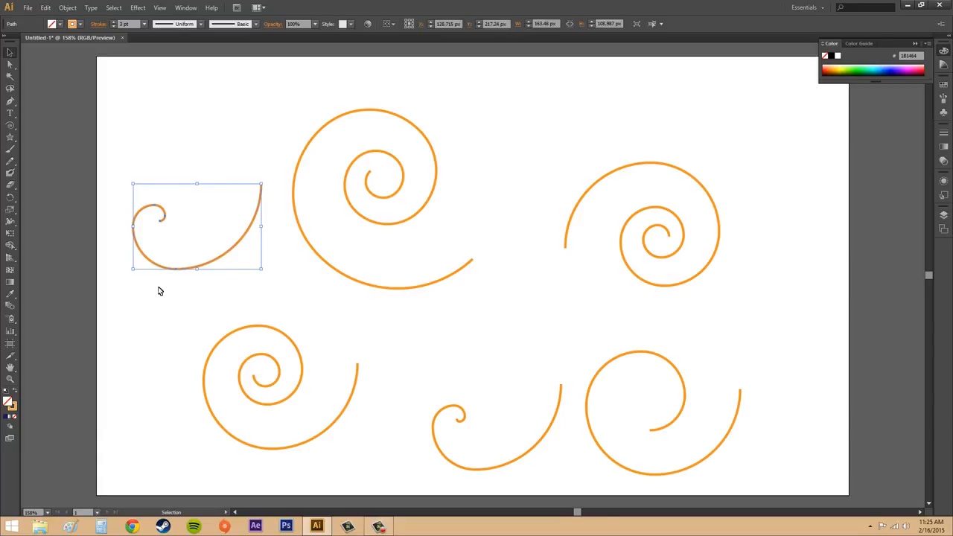
{"action": "left_click", "coordinate": [495, 335]}
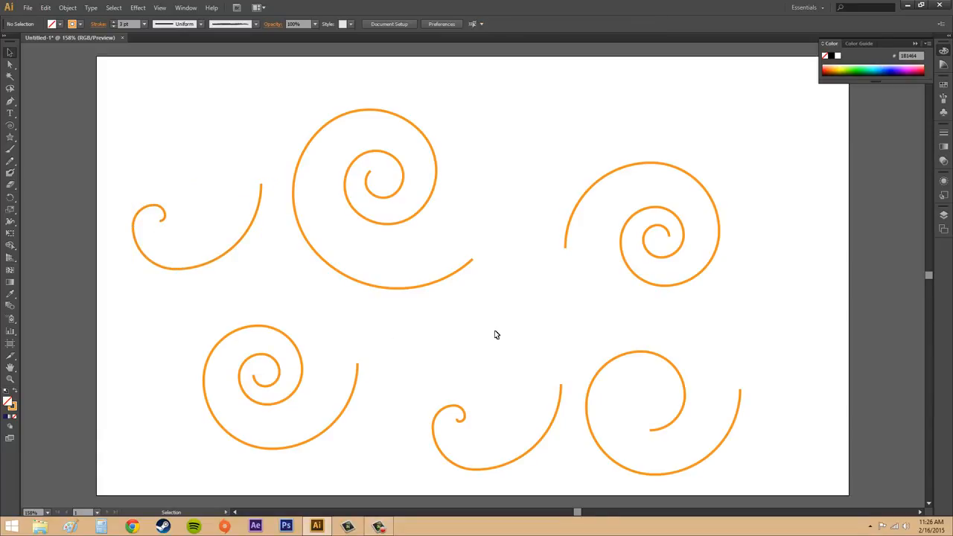
{"action": "left_click", "coordinate": [458, 422]}
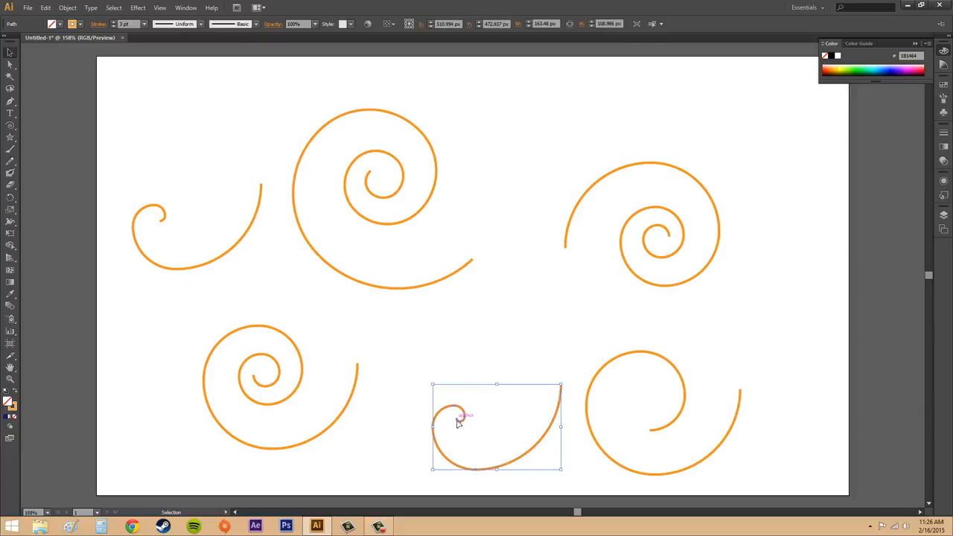
{"action": "left_click", "coordinate": [522, 328]}
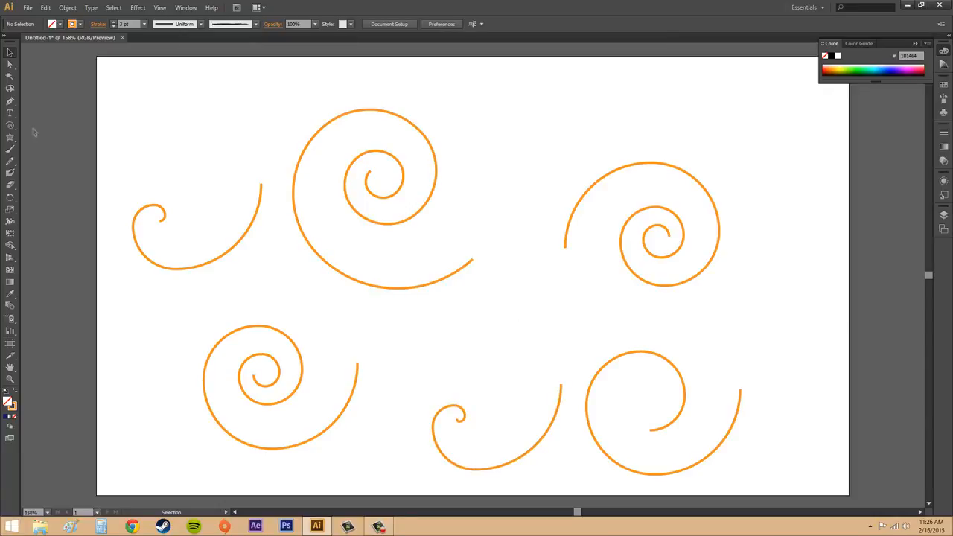
Create a 5-segment spiral with 50% decay and a 108.9868 px radius in the second, opposite-direction style near the artboard's upper edge.
{"action": "left_click", "coordinate": [9, 127]}
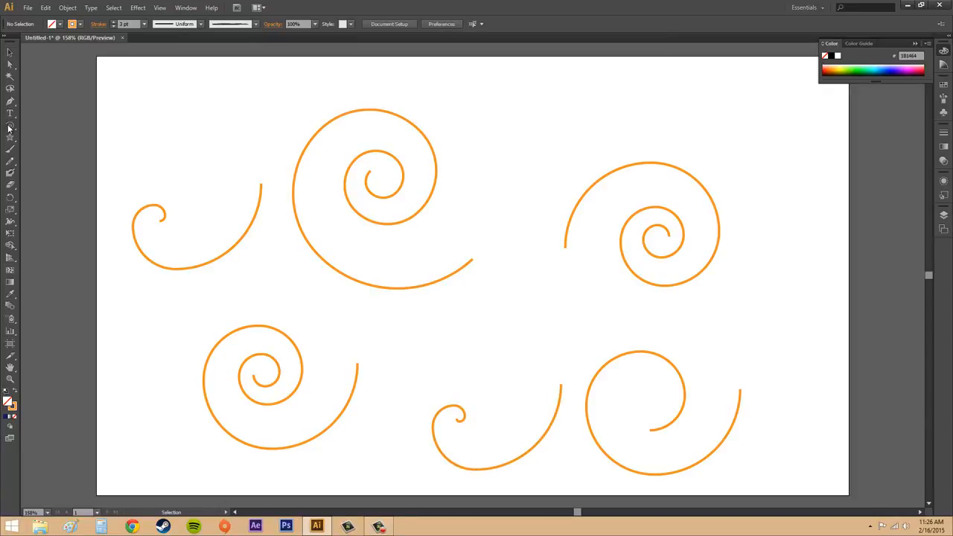
{"action": "left_click", "coordinate": [521, 131]}
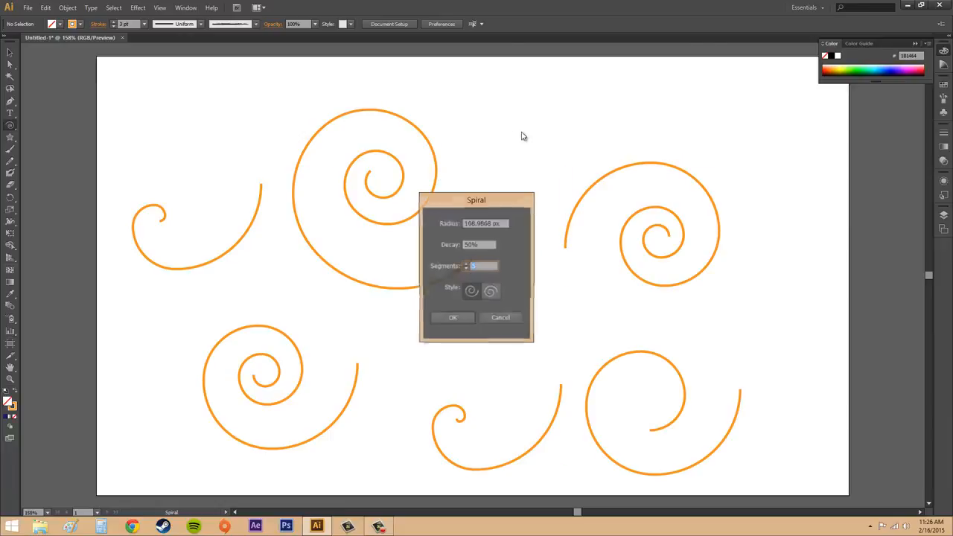
{"action": "left_click", "coordinate": [491, 292]}
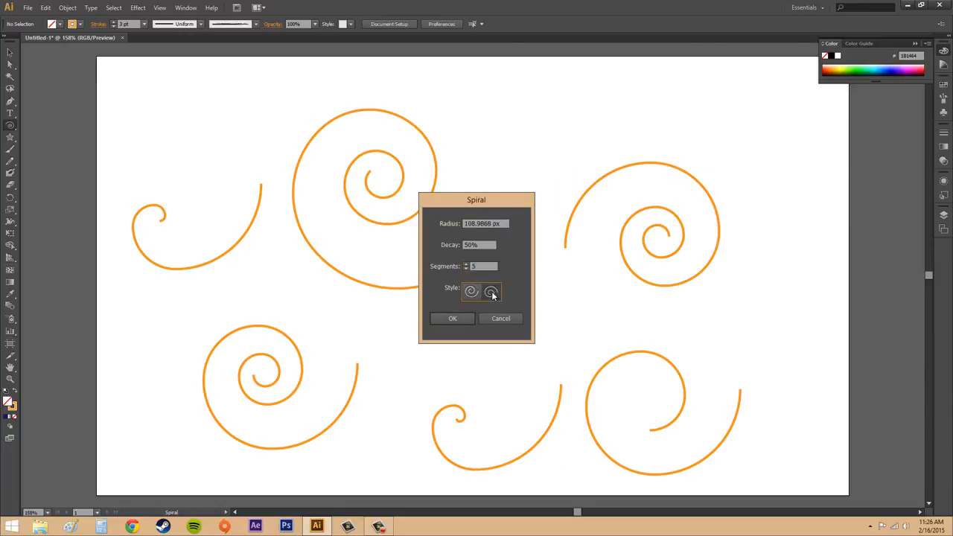
{"action": "left_click", "coordinate": [452, 319]}
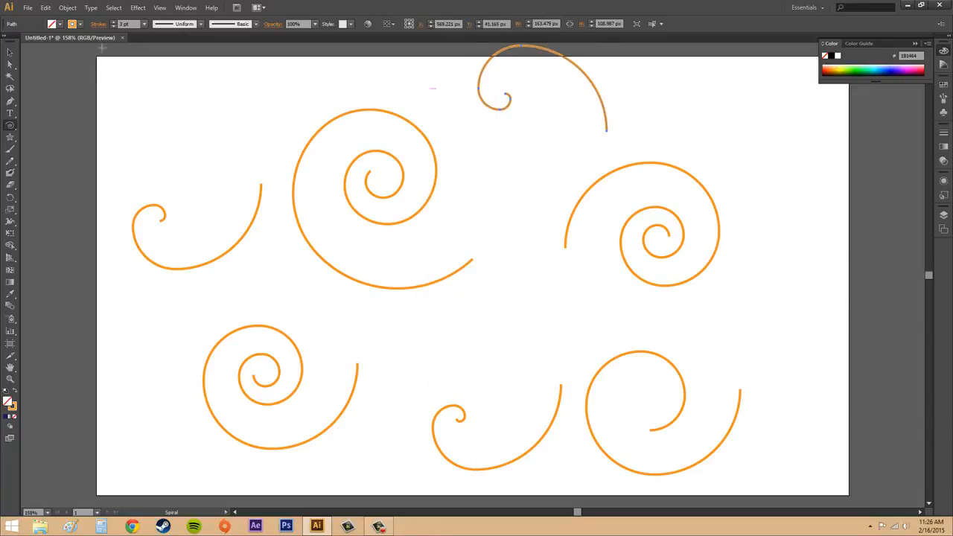
Move the opposite-direction spiral down onto the artboard so its outer end meets the right-hand freehand spiral, and deselect it.
{"action": "left_click", "coordinate": [14, 53]}
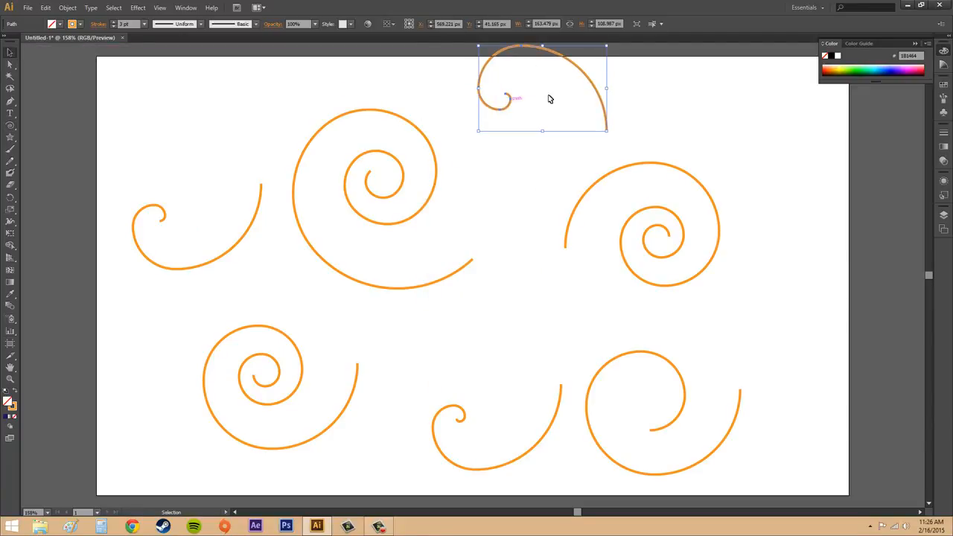
{"action": "left_click", "coordinate": [549, 128]}
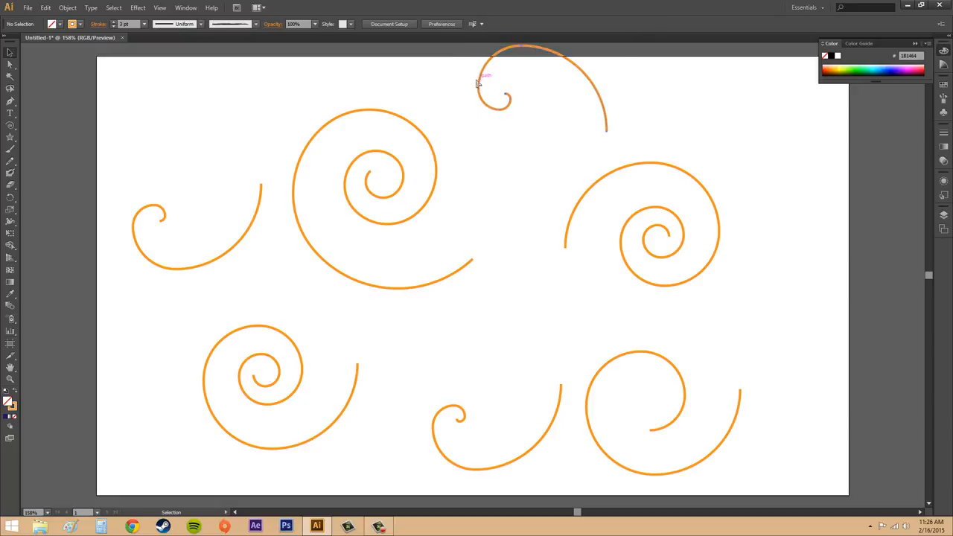
{"action": "left_click_drag", "start_coordinate": [481, 83], "coordinate": [474, 136]}
{"action": "left_click", "coordinate": [667, 116]}
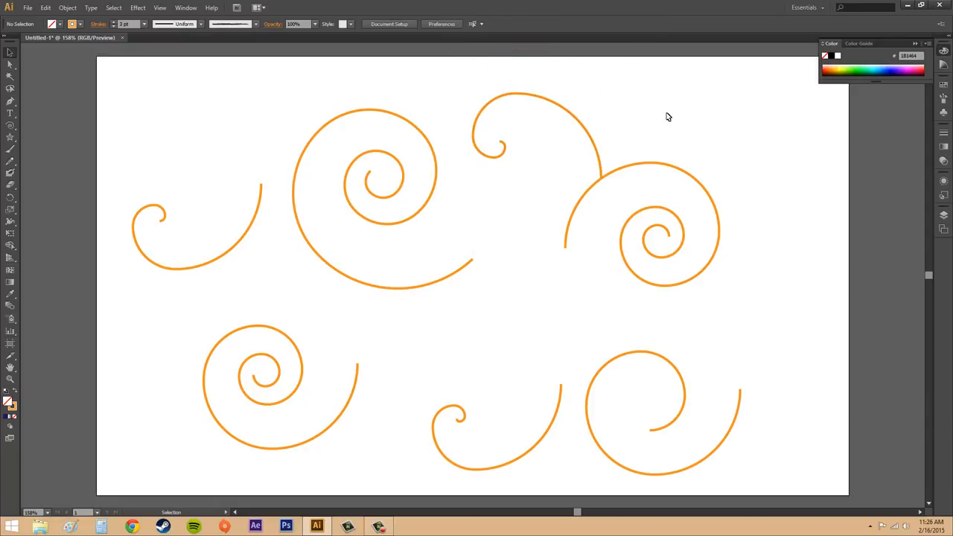
Move the large freehand spiral right so it overlaps the opposite-direction spiral, and deselect it.
{"action": "left_click", "coordinate": [429, 150]}
{"action": "left_click_drag", "start_coordinate": [434, 149], "coordinate": [562, 122]}
{"action": "left_click", "coordinate": [759, 131]}
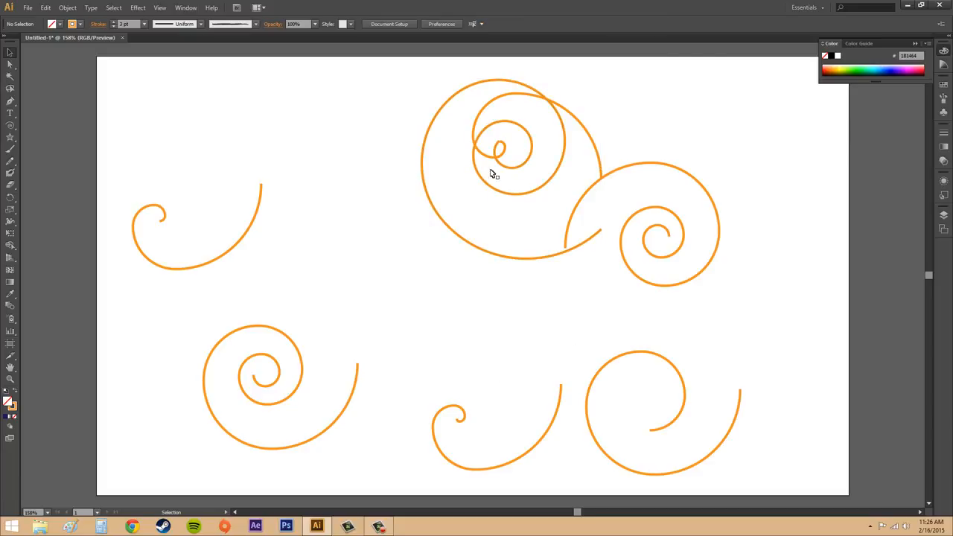
Move the two 50% decay curls so their outer ends meet the large spiral's left side, one above the other, and deselect them.
{"action": "left_click_drag", "start_coordinate": [460, 418], "coordinate": [336, 245]}
{"action": "left_click_drag", "start_coordinate": [231, 254], "coordinate": [391, 210]}
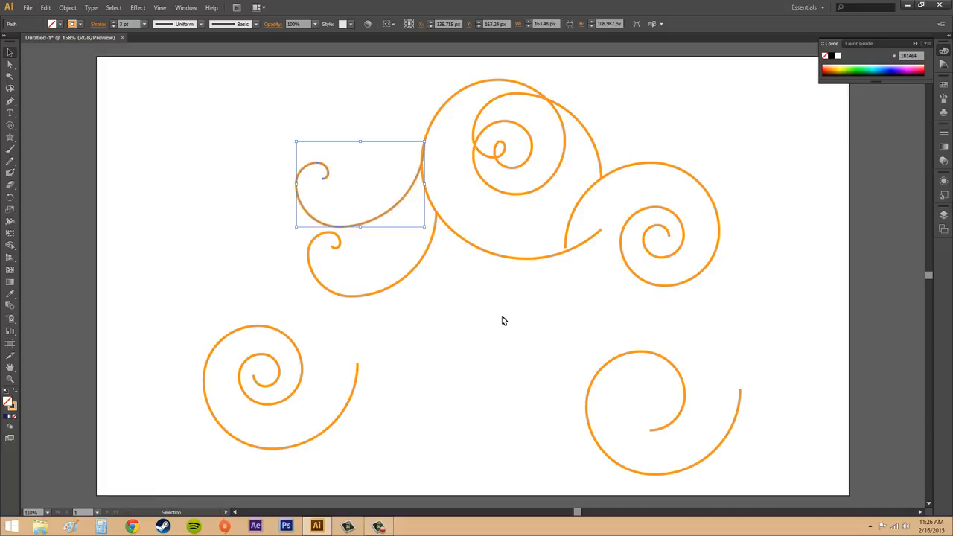
{"action": "left_click", "coordinate": [504, 320]}
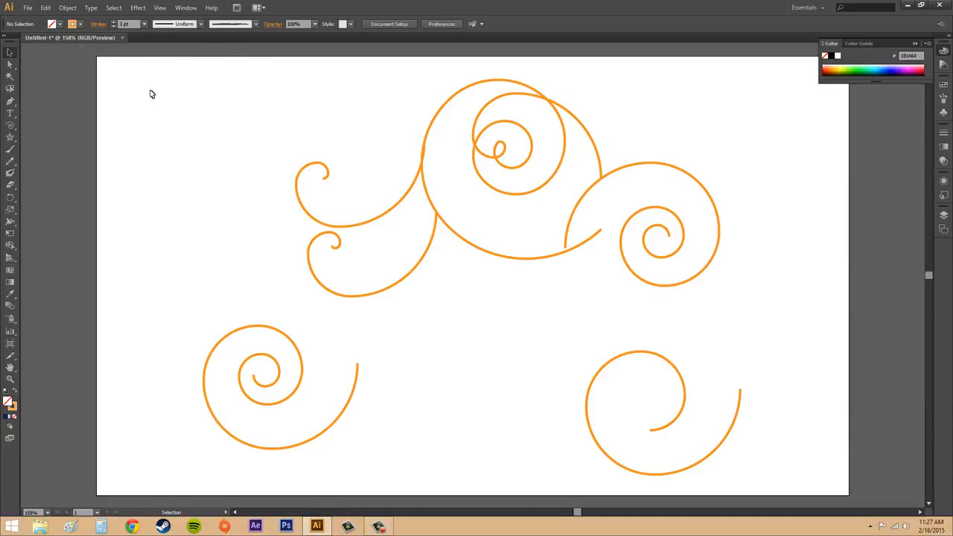
{"action": "left_click", "coordinate": [190, 24]}
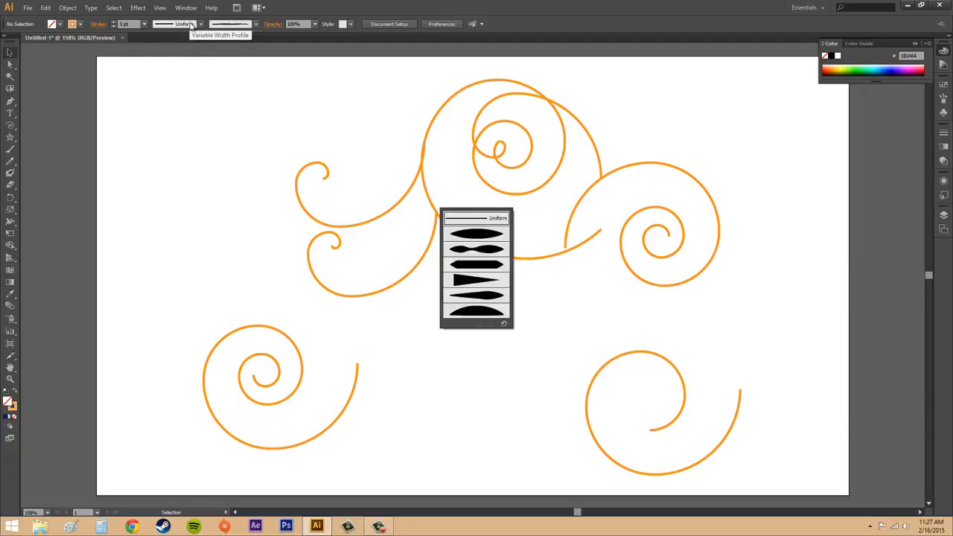
{"action": "left_click", "coordinate": [190, 24]}
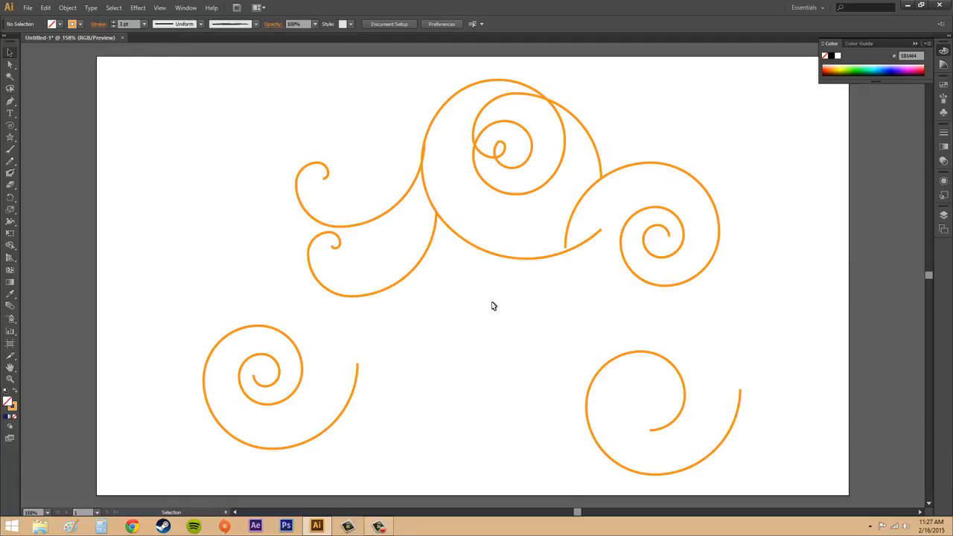